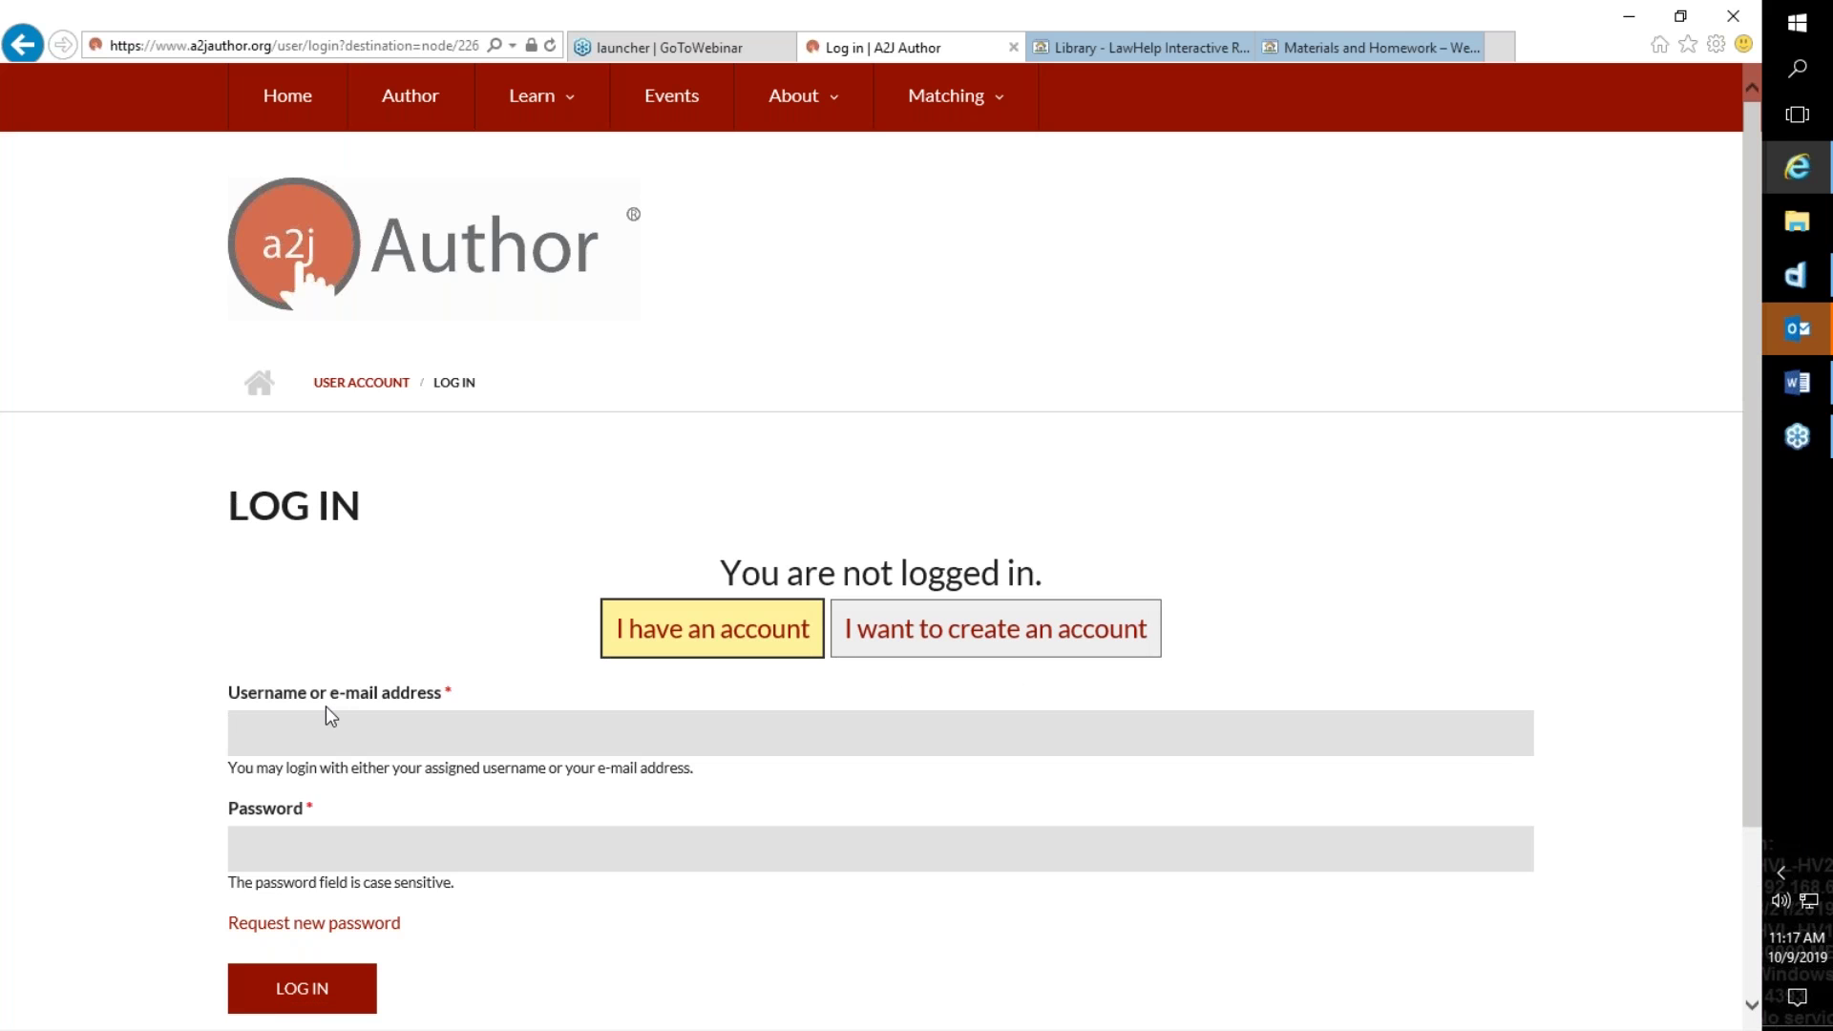
Step: Log in to the A2J Author website with the account's e-mail address and password
{"action": "triple_click", "coordinate": [325, 709]}
{"action": "left_click", "coordinate": [328, 737]}
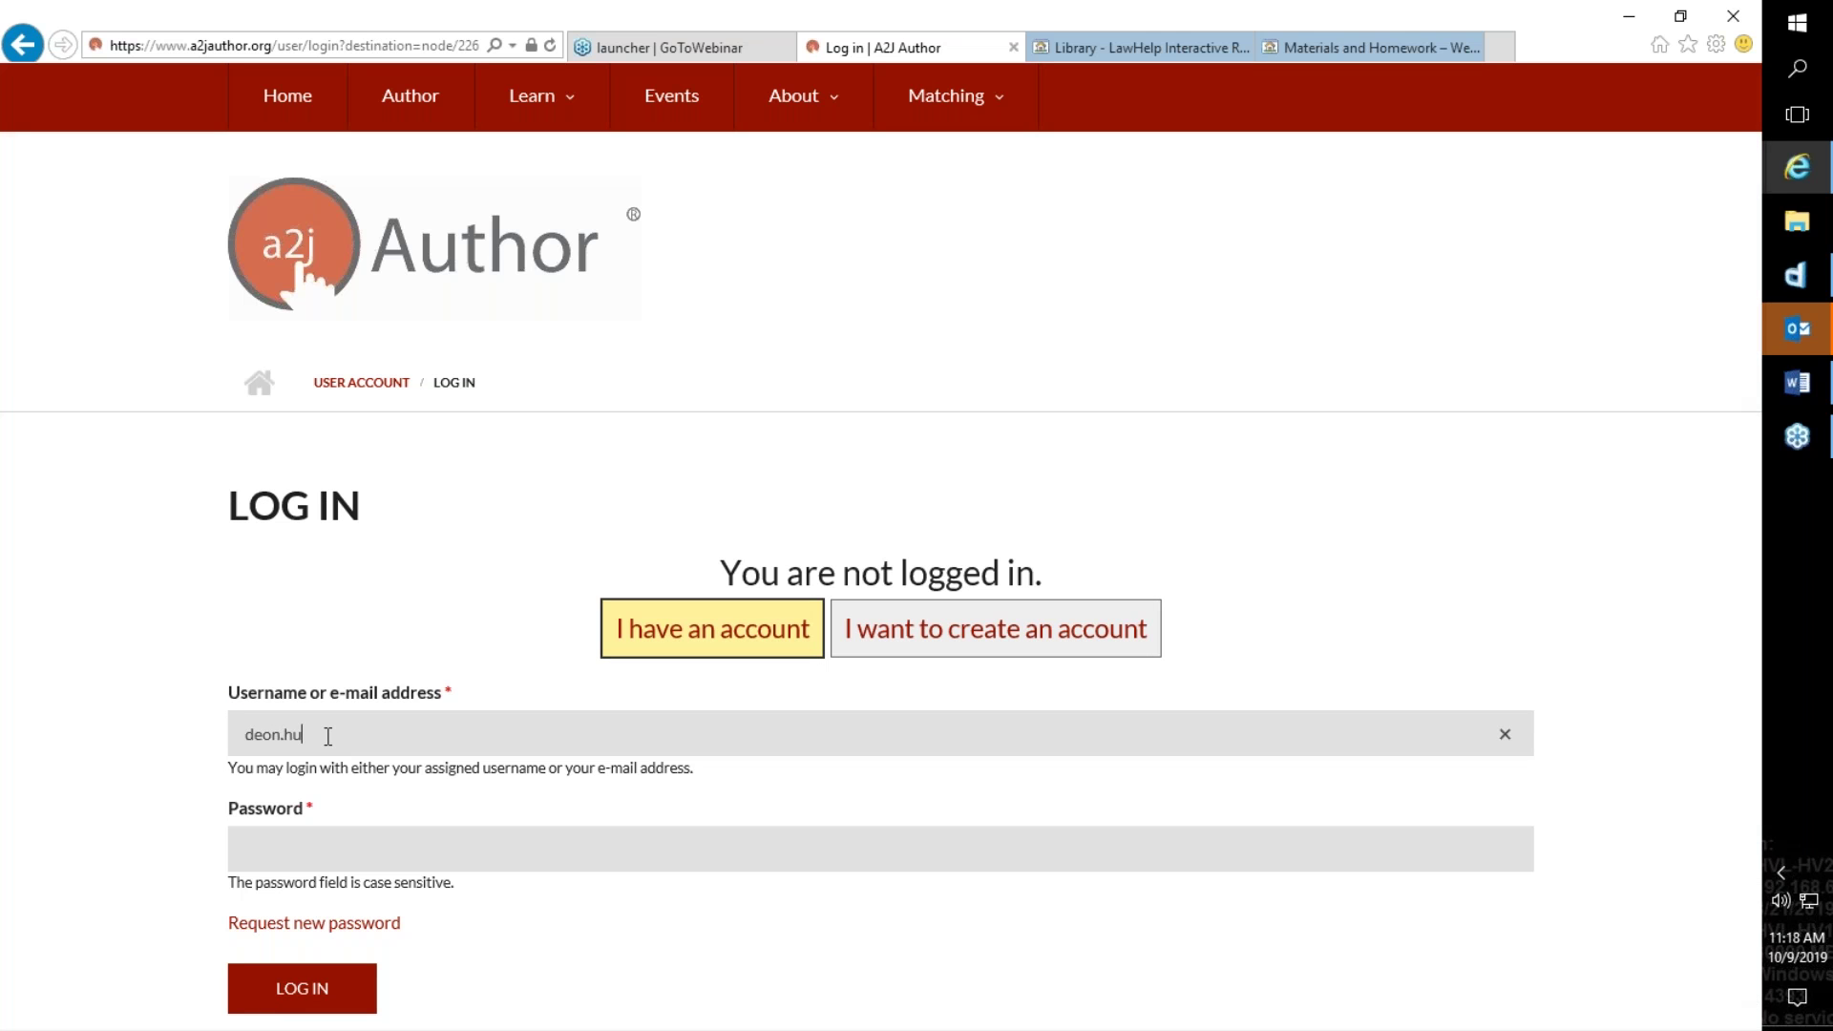
{"action": "key", "text": "Tab"}
{"action": "type", "text": "*********"}
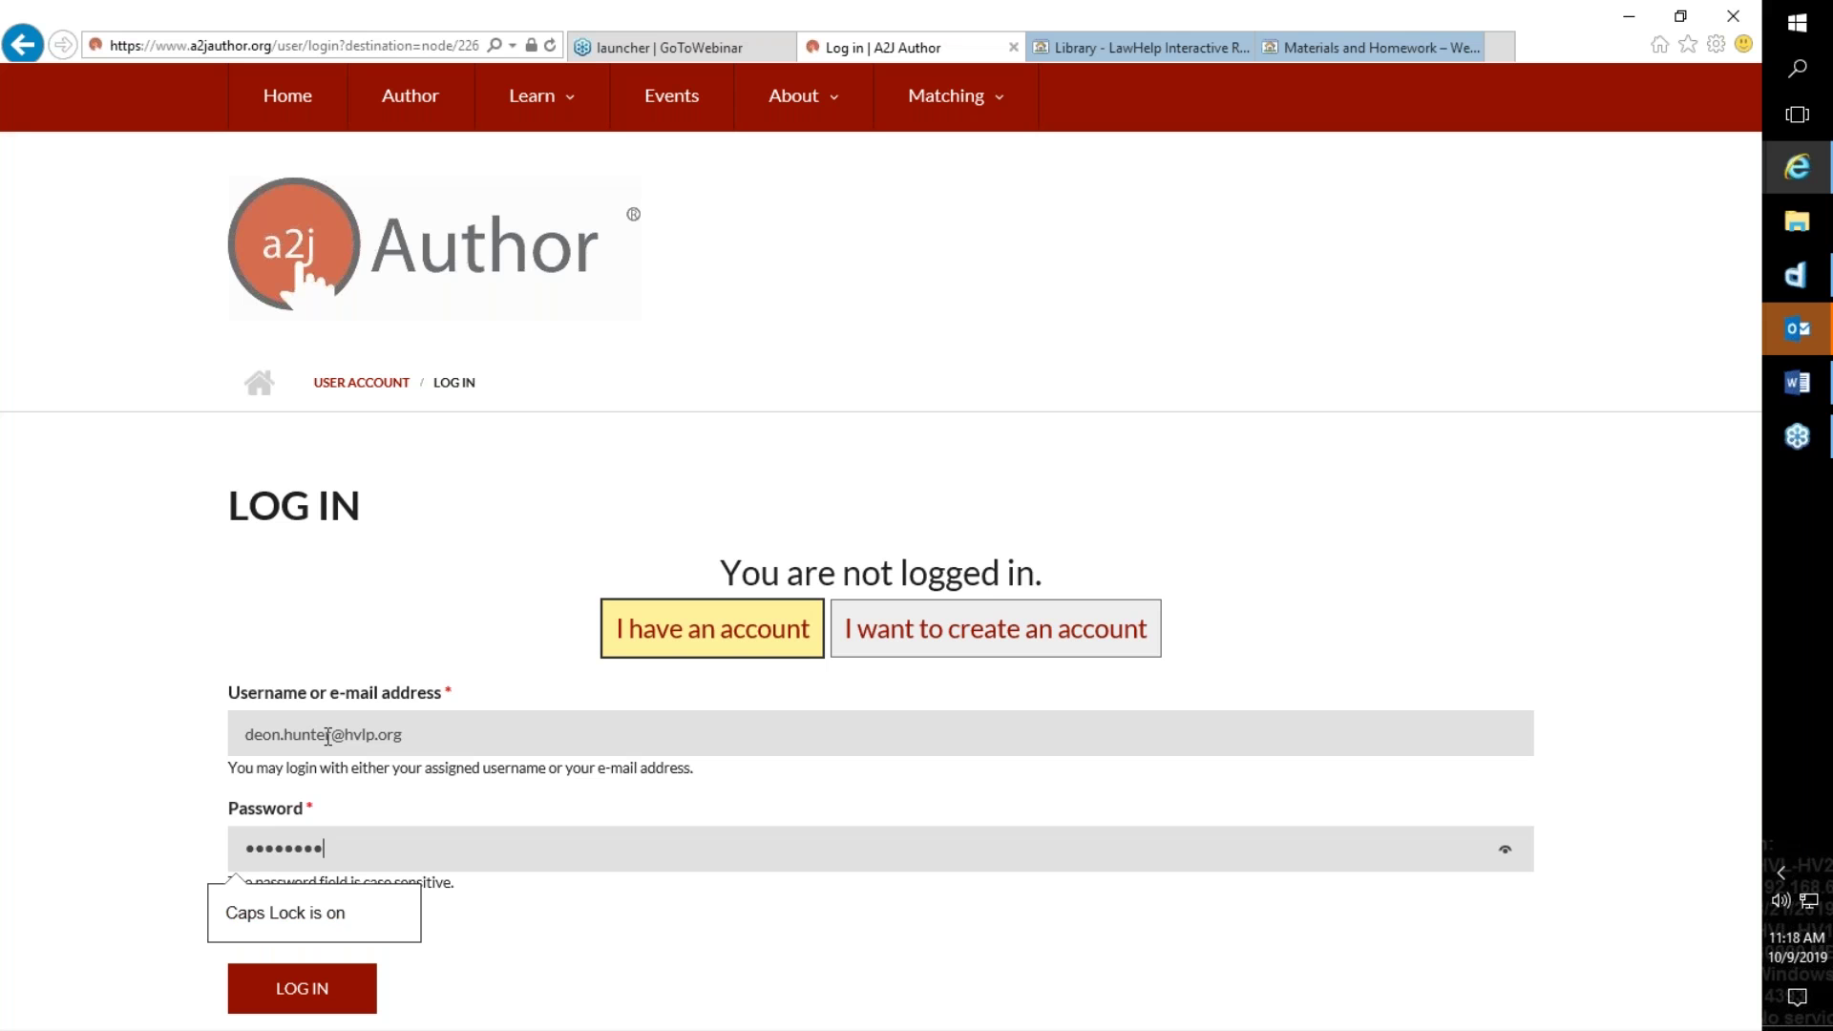
{"action": "type", "text": "****"}
{"action": "key", "text": "Return"}
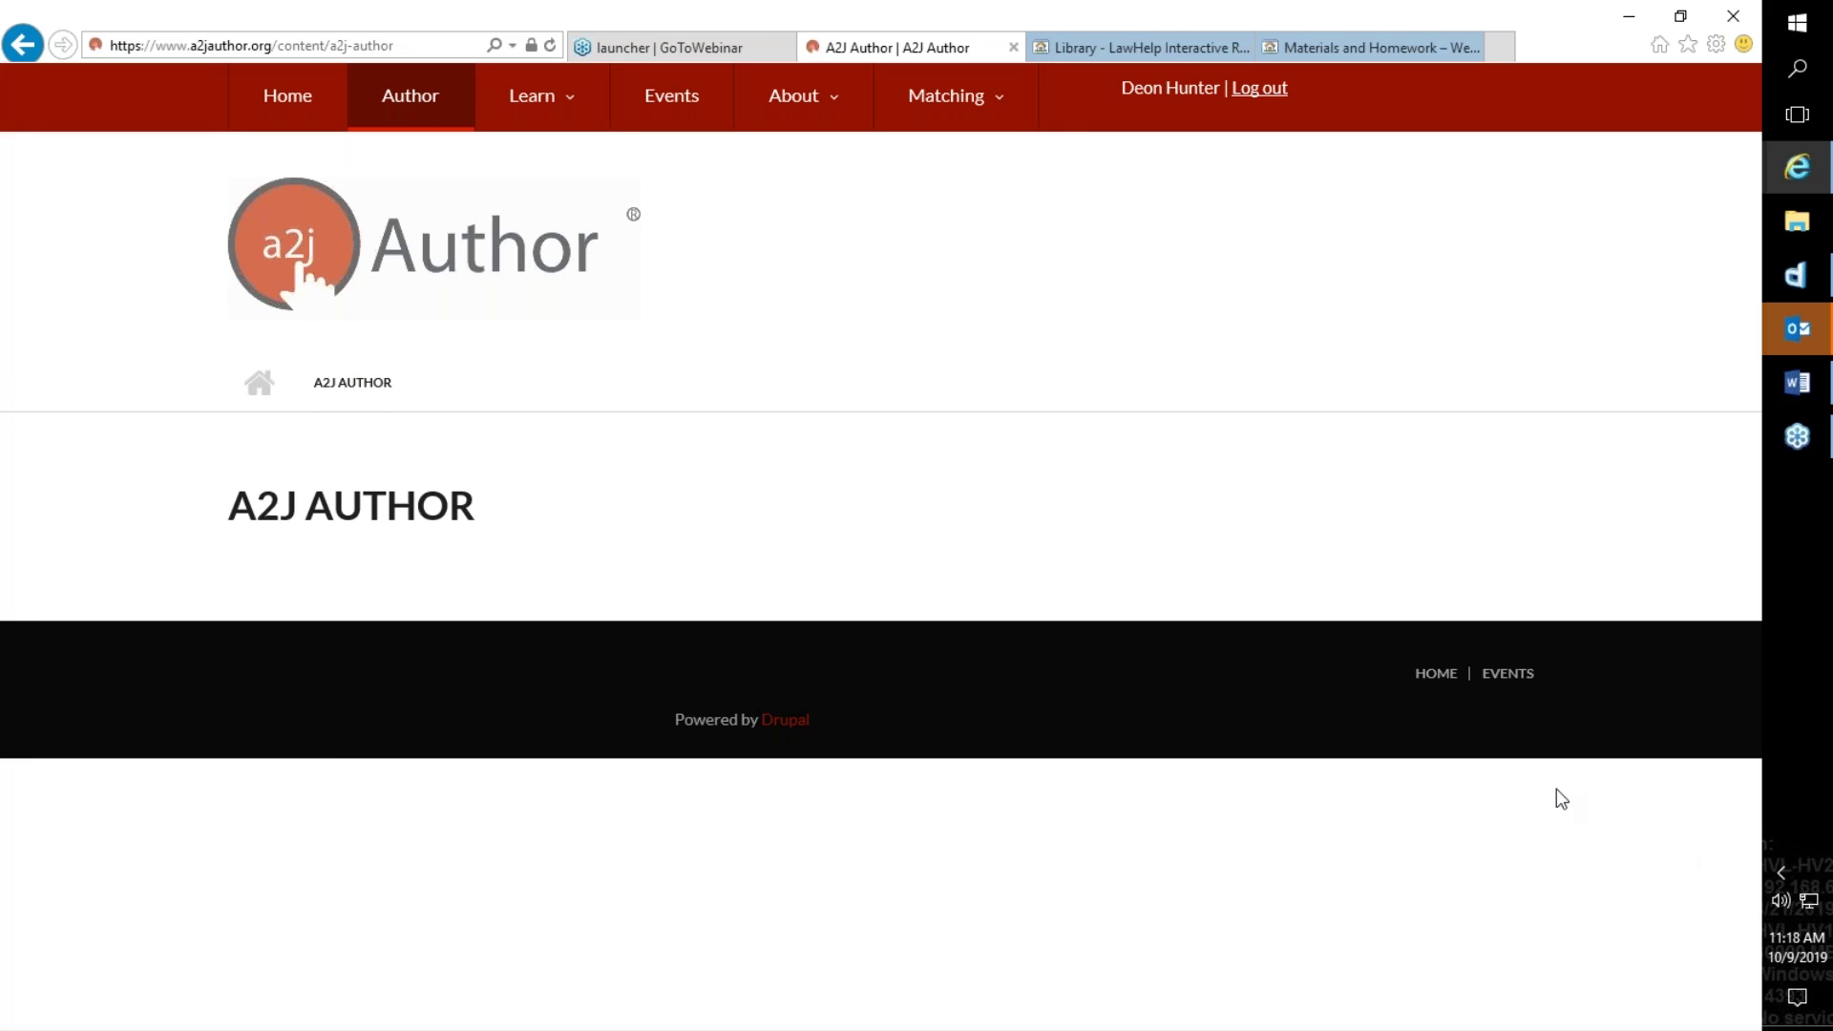
{"action": "left_click", "coordinate": [385, 102]}
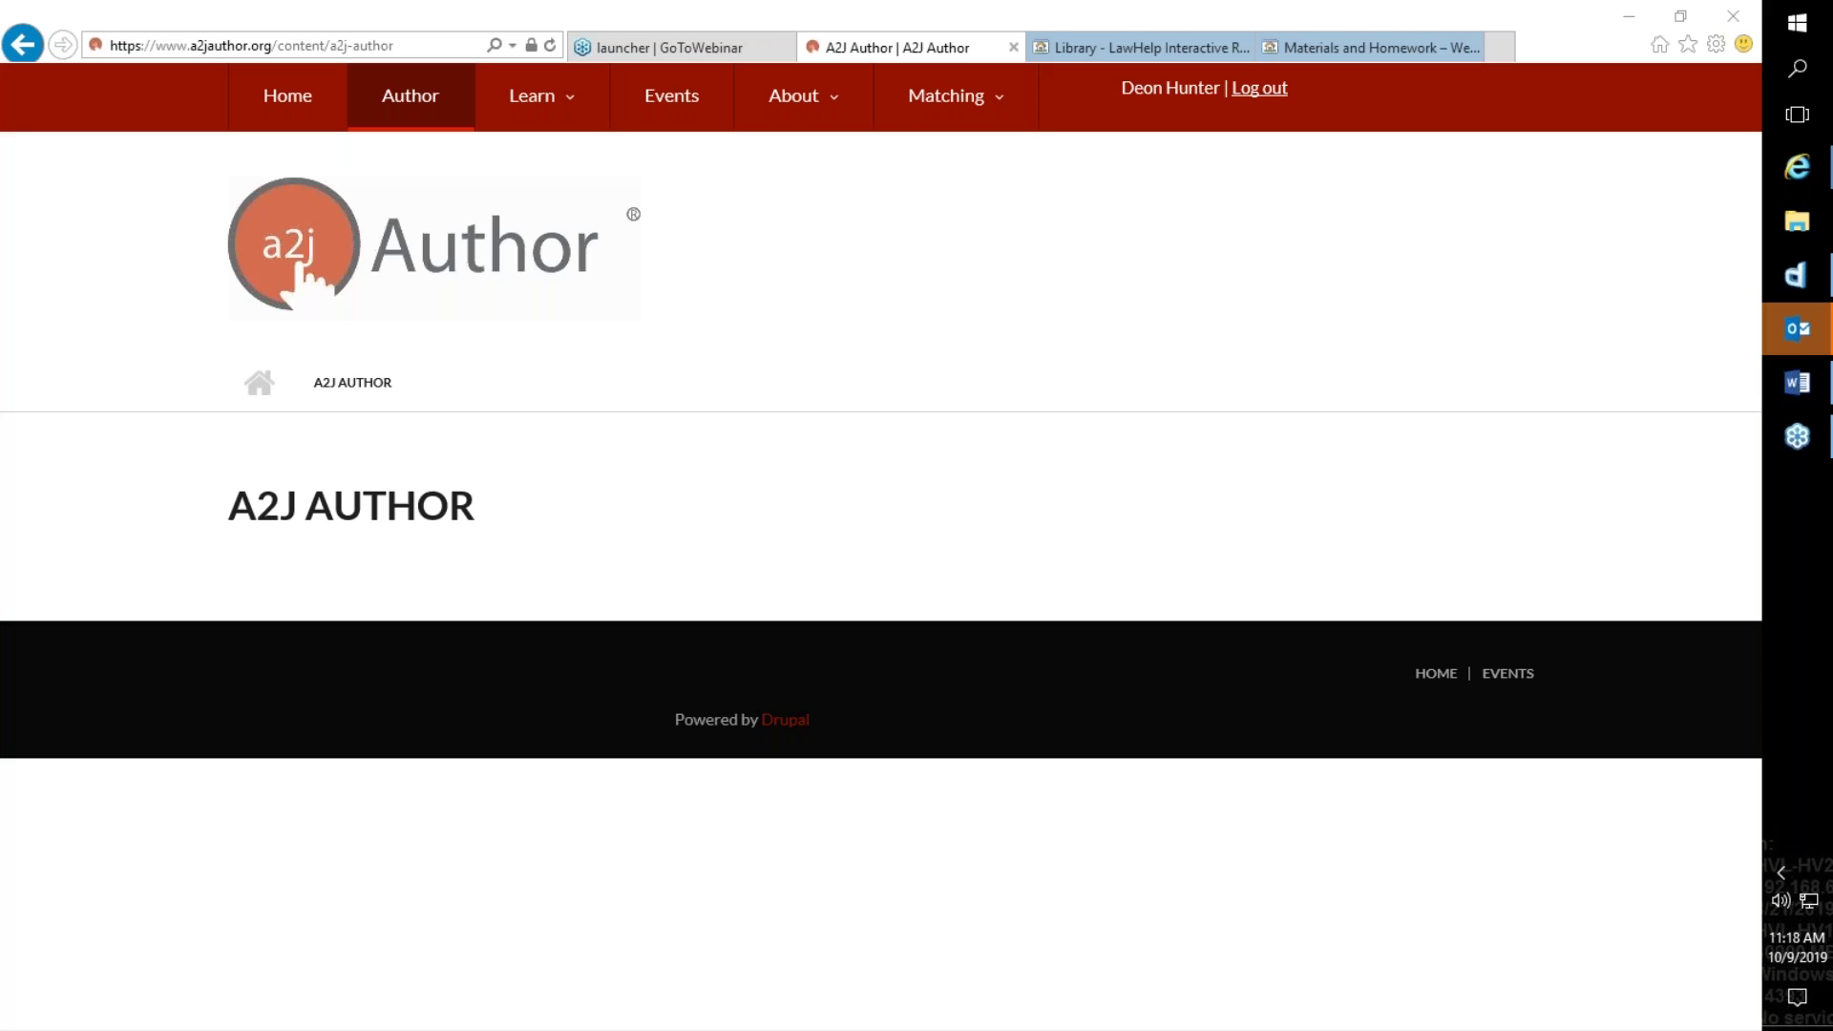
{"action": "mouse_move", "coordinate": [1795, 392]}
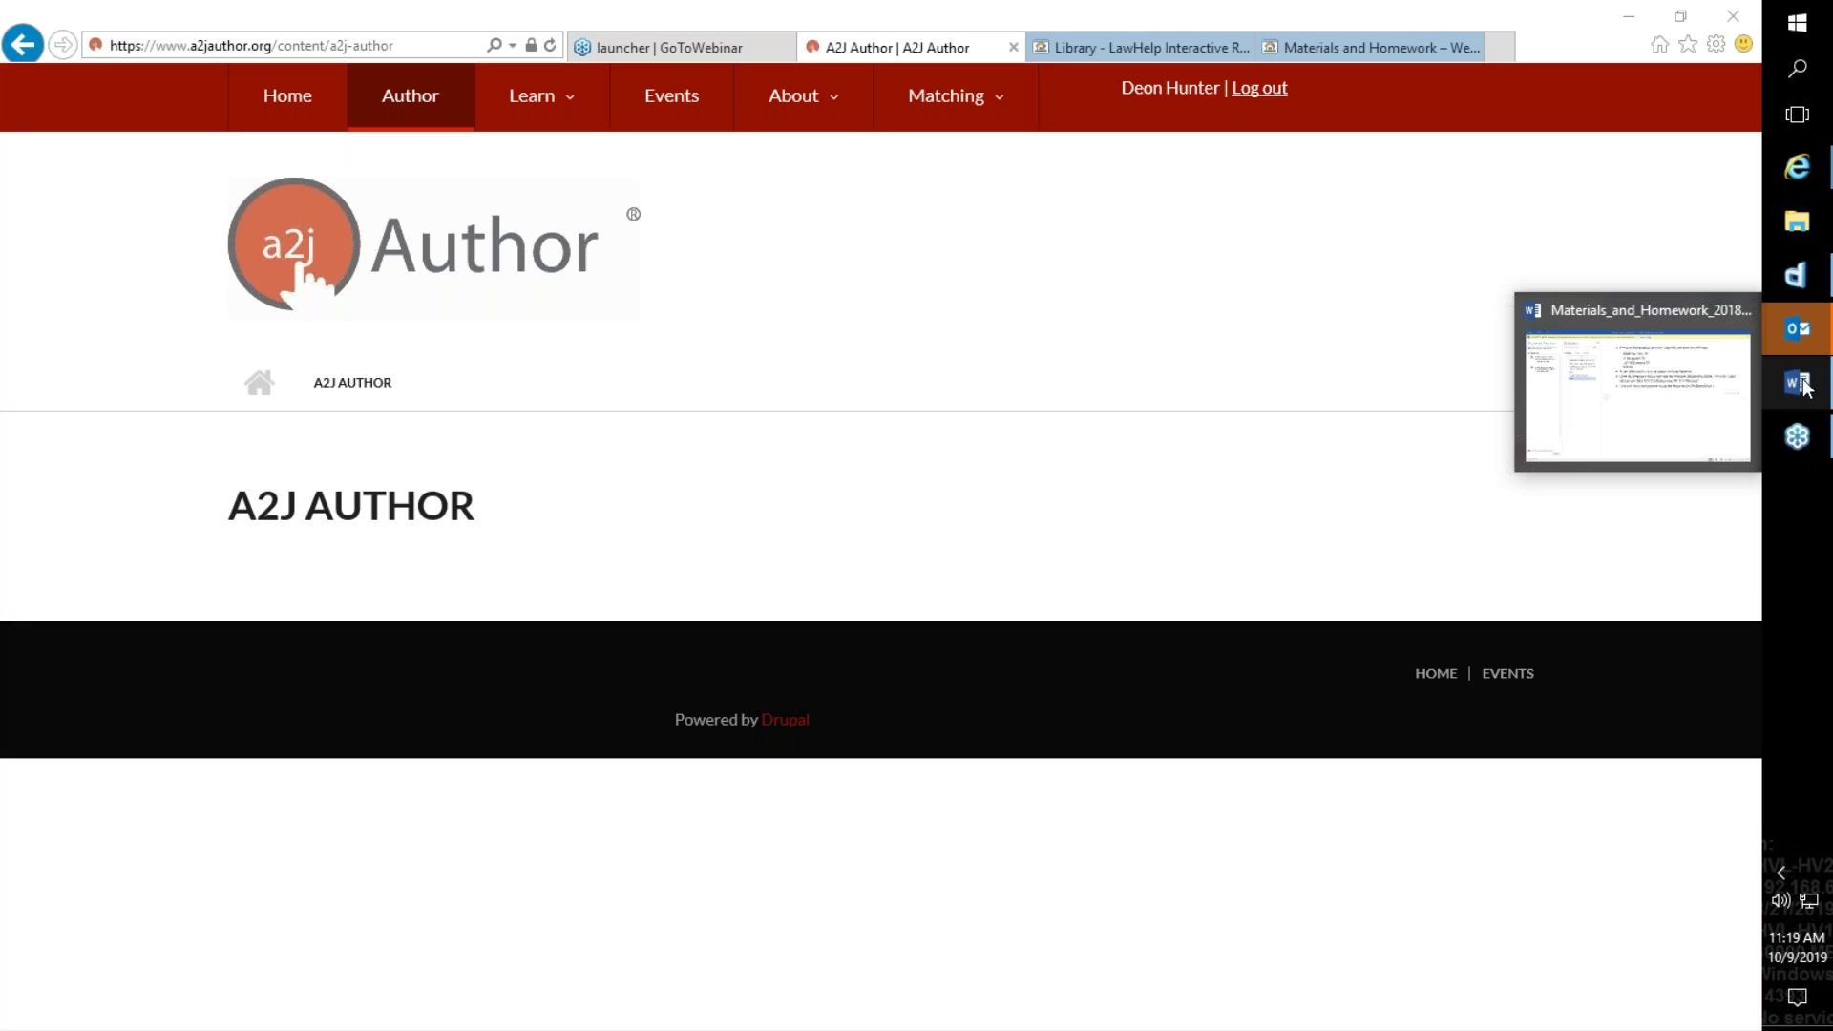
{"action": "right_click", "coordinate": [1799, 354]}
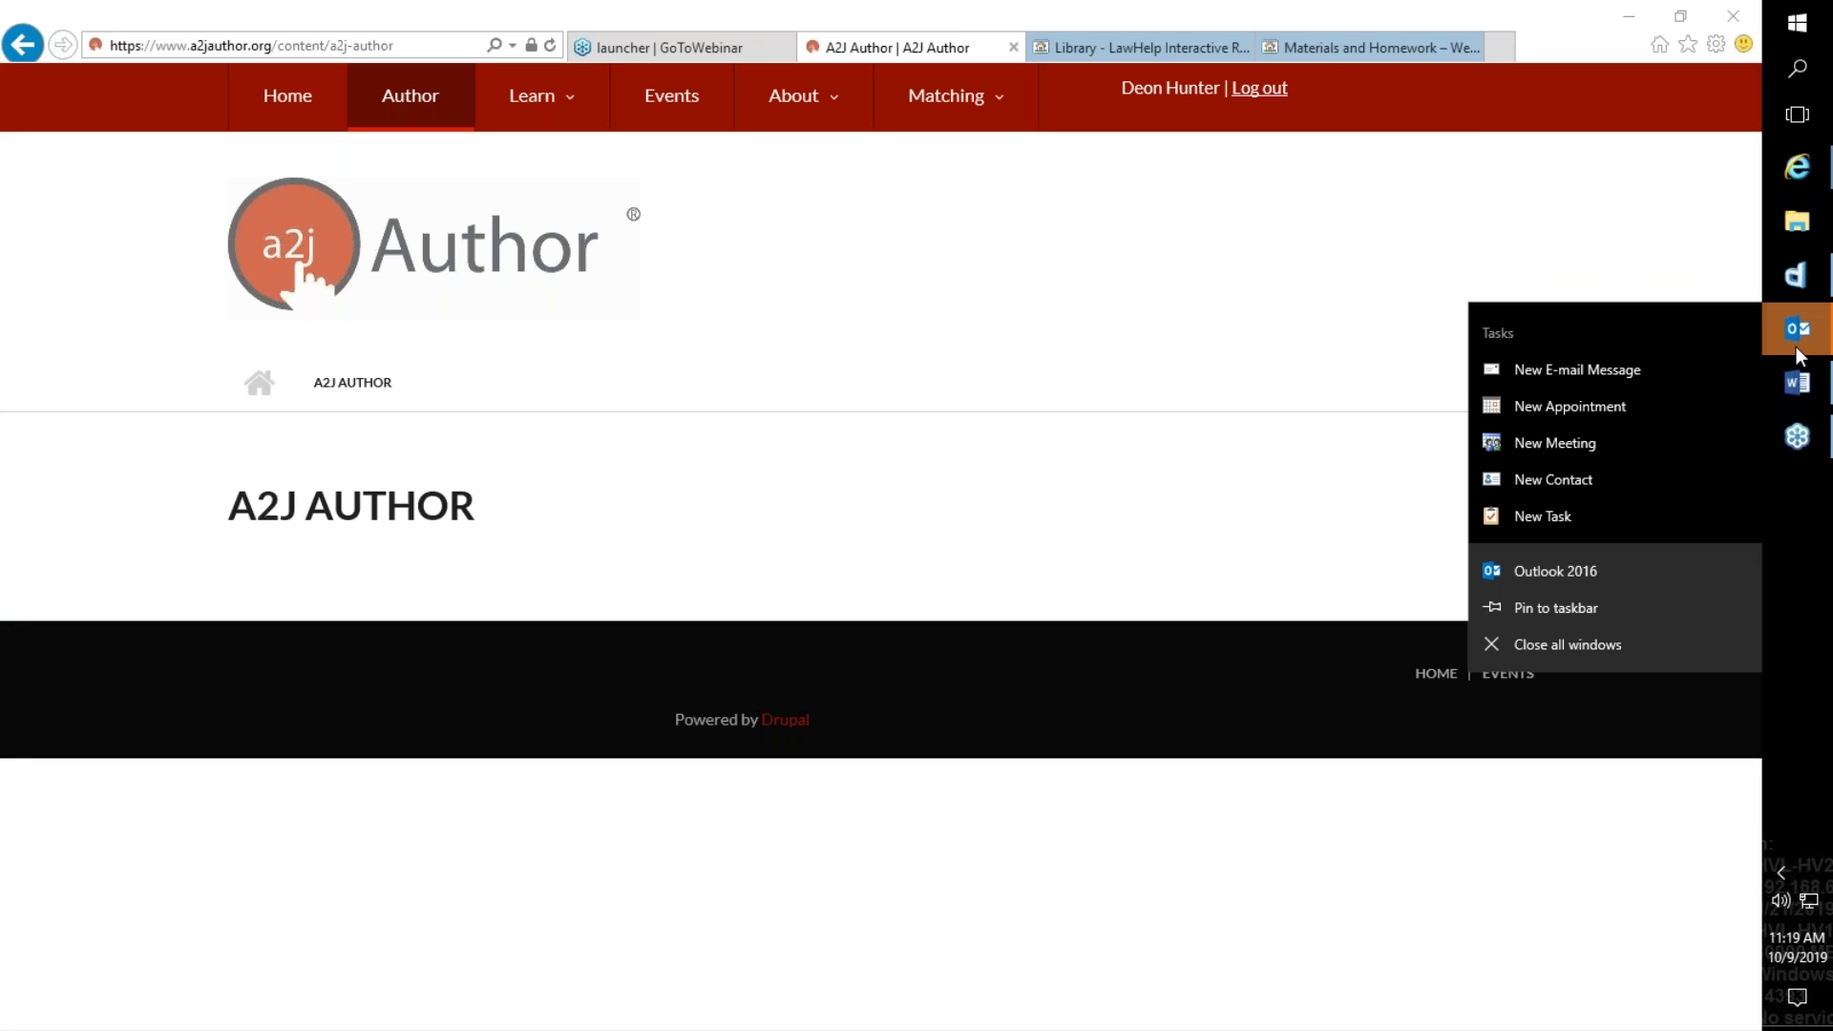
{"action": "right_click", "coordinate": [1793, 616]}
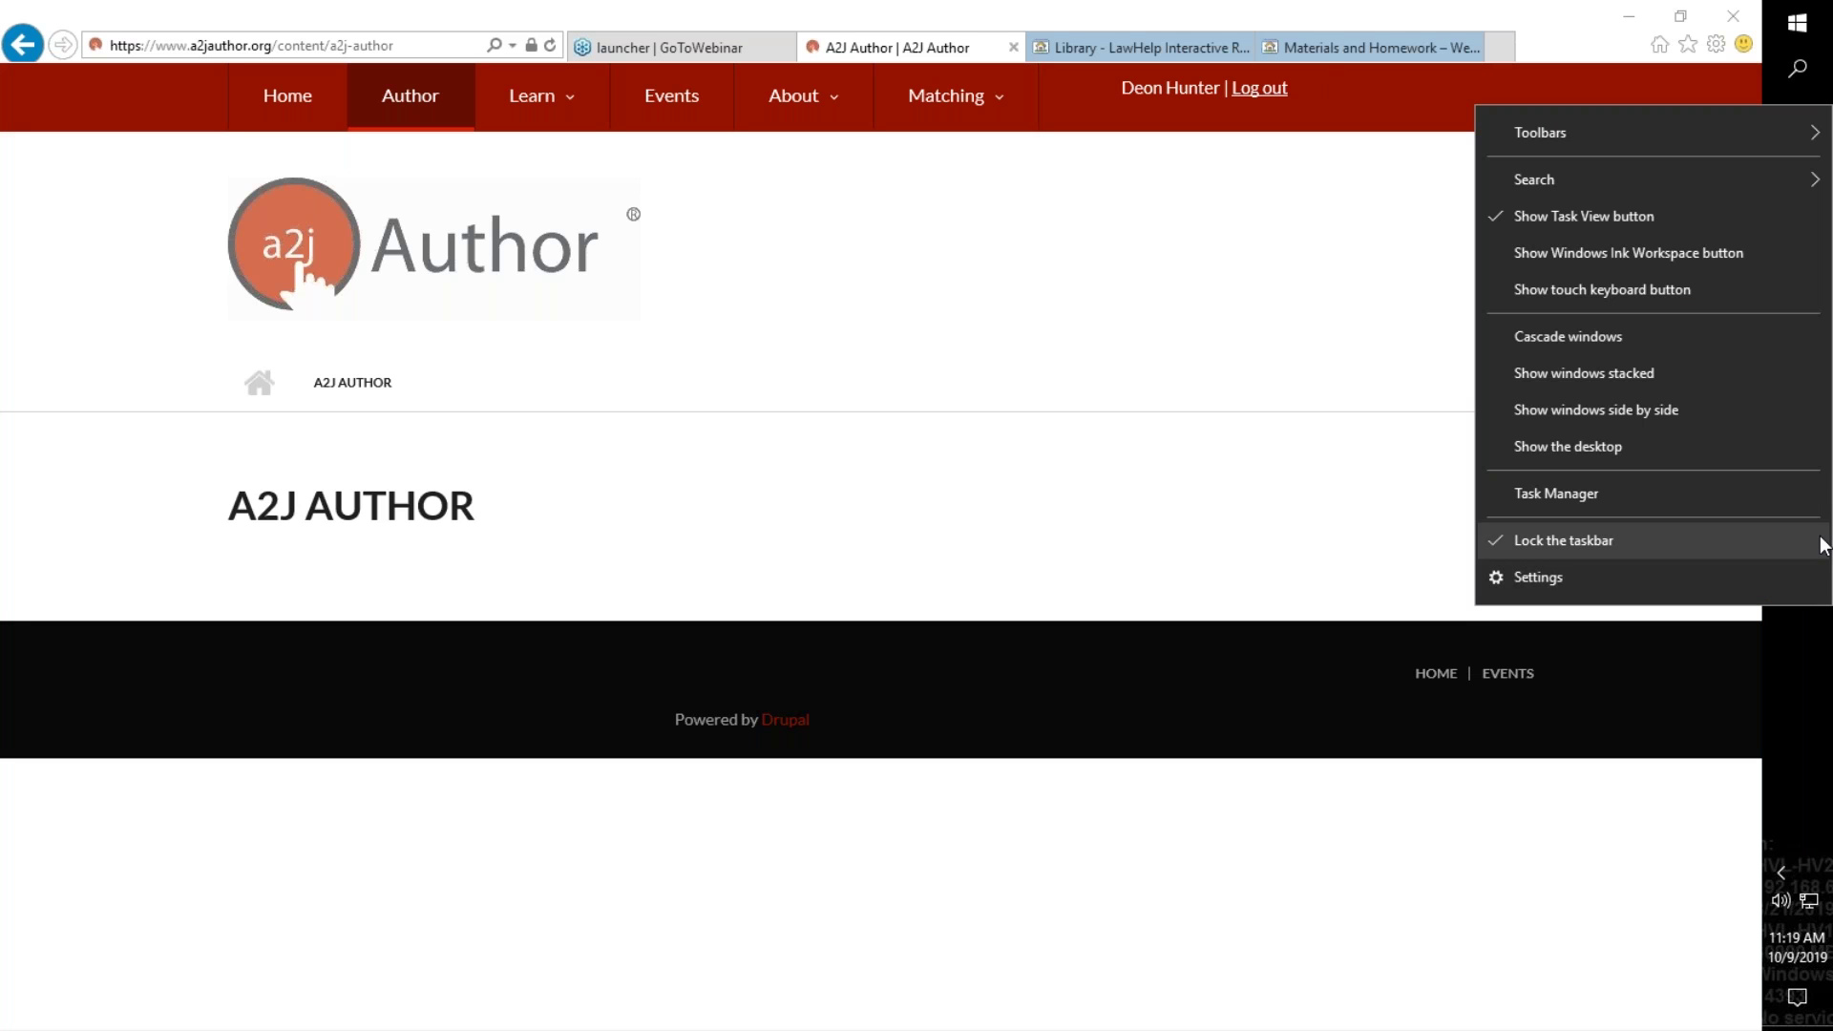
{"action": "right_click", "coordinate": [1821, 672]}
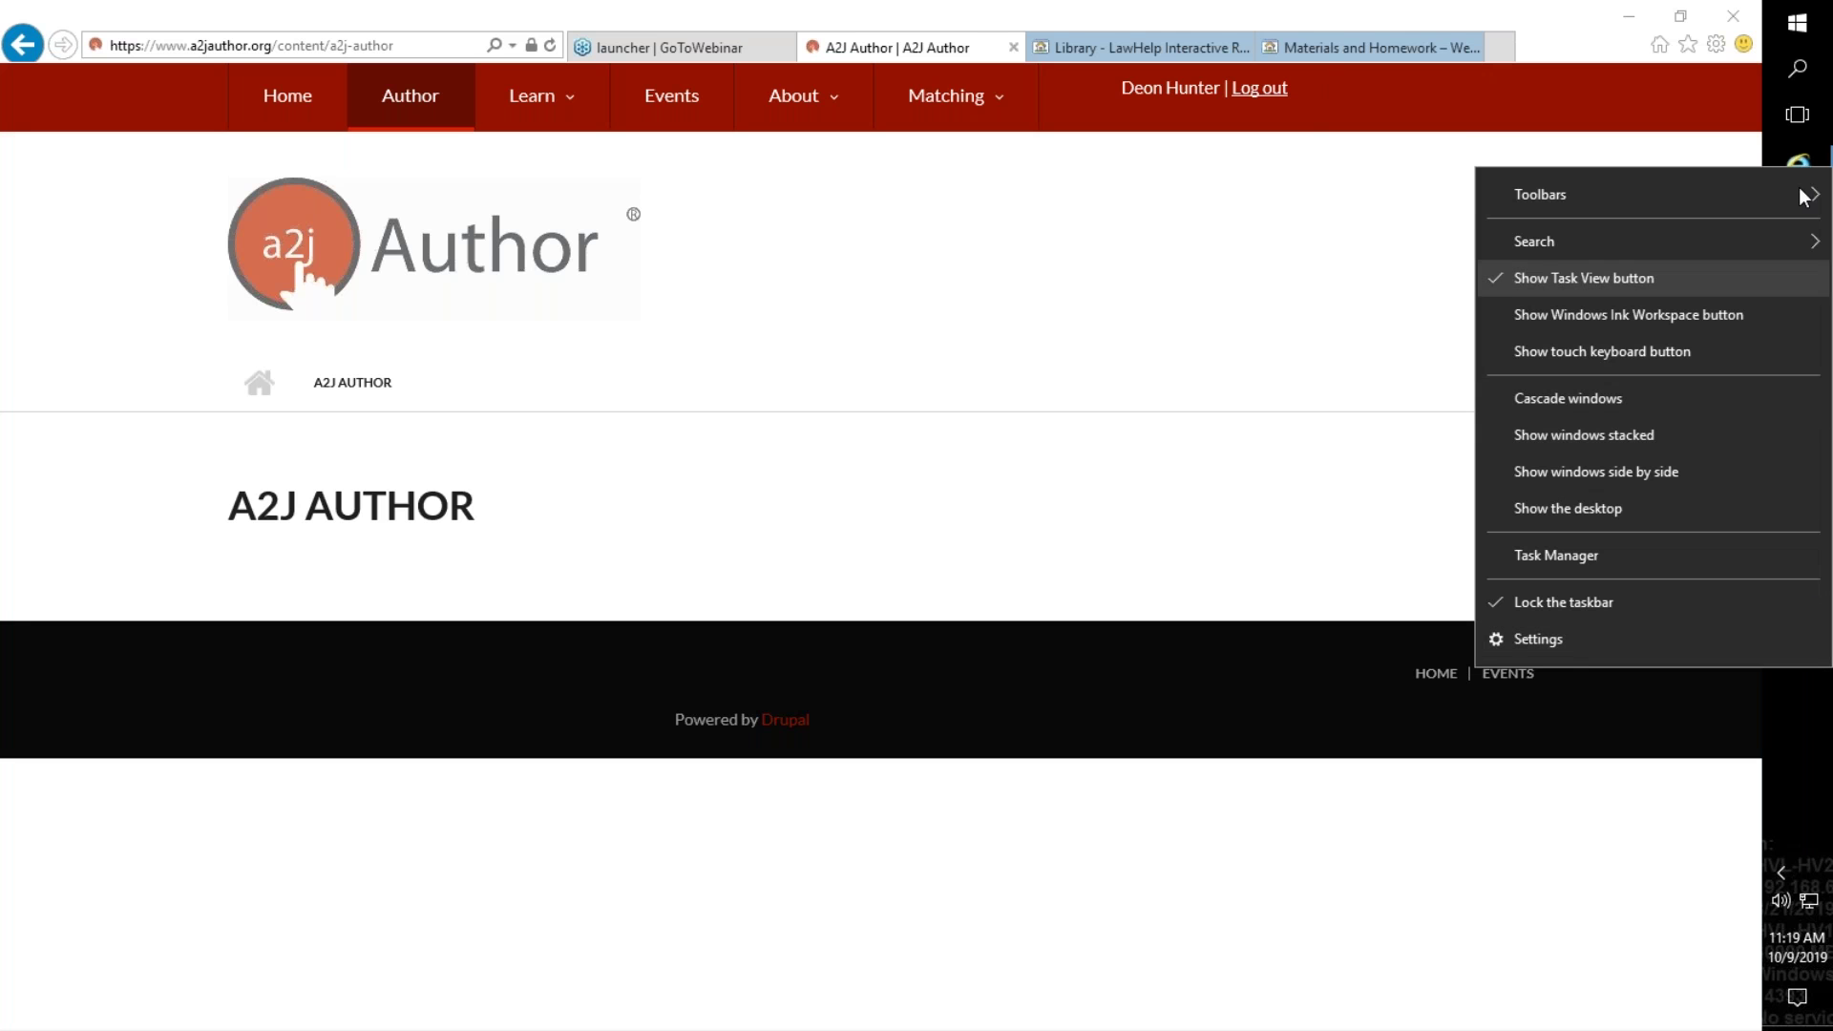
{"action": "right_click", "coordinate": [1264, 349]}
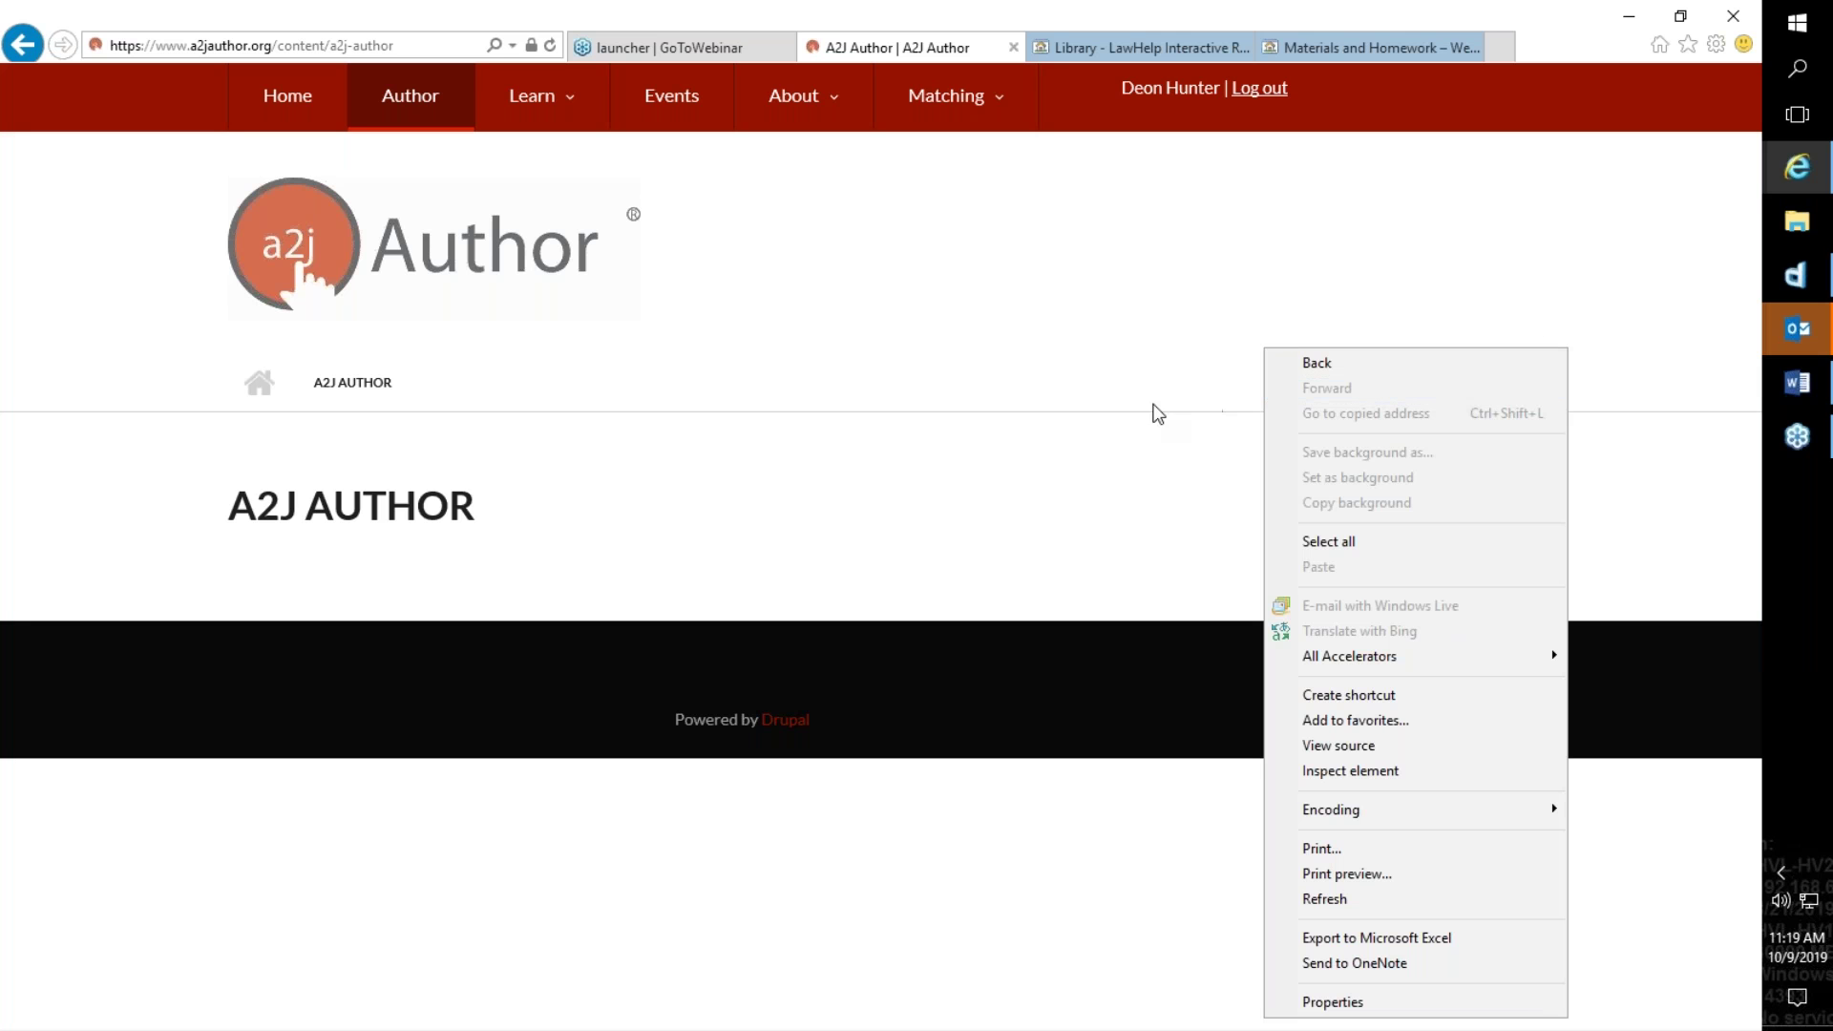
Step: Dismiss the page's options list and go to the site's Events page
{"action": "left_click", "coordinate": [557, 125]}
{"action": "left_click", "coordinate": [588, 165]}
{"action": "left_click", "coordinate": [665, 98]}
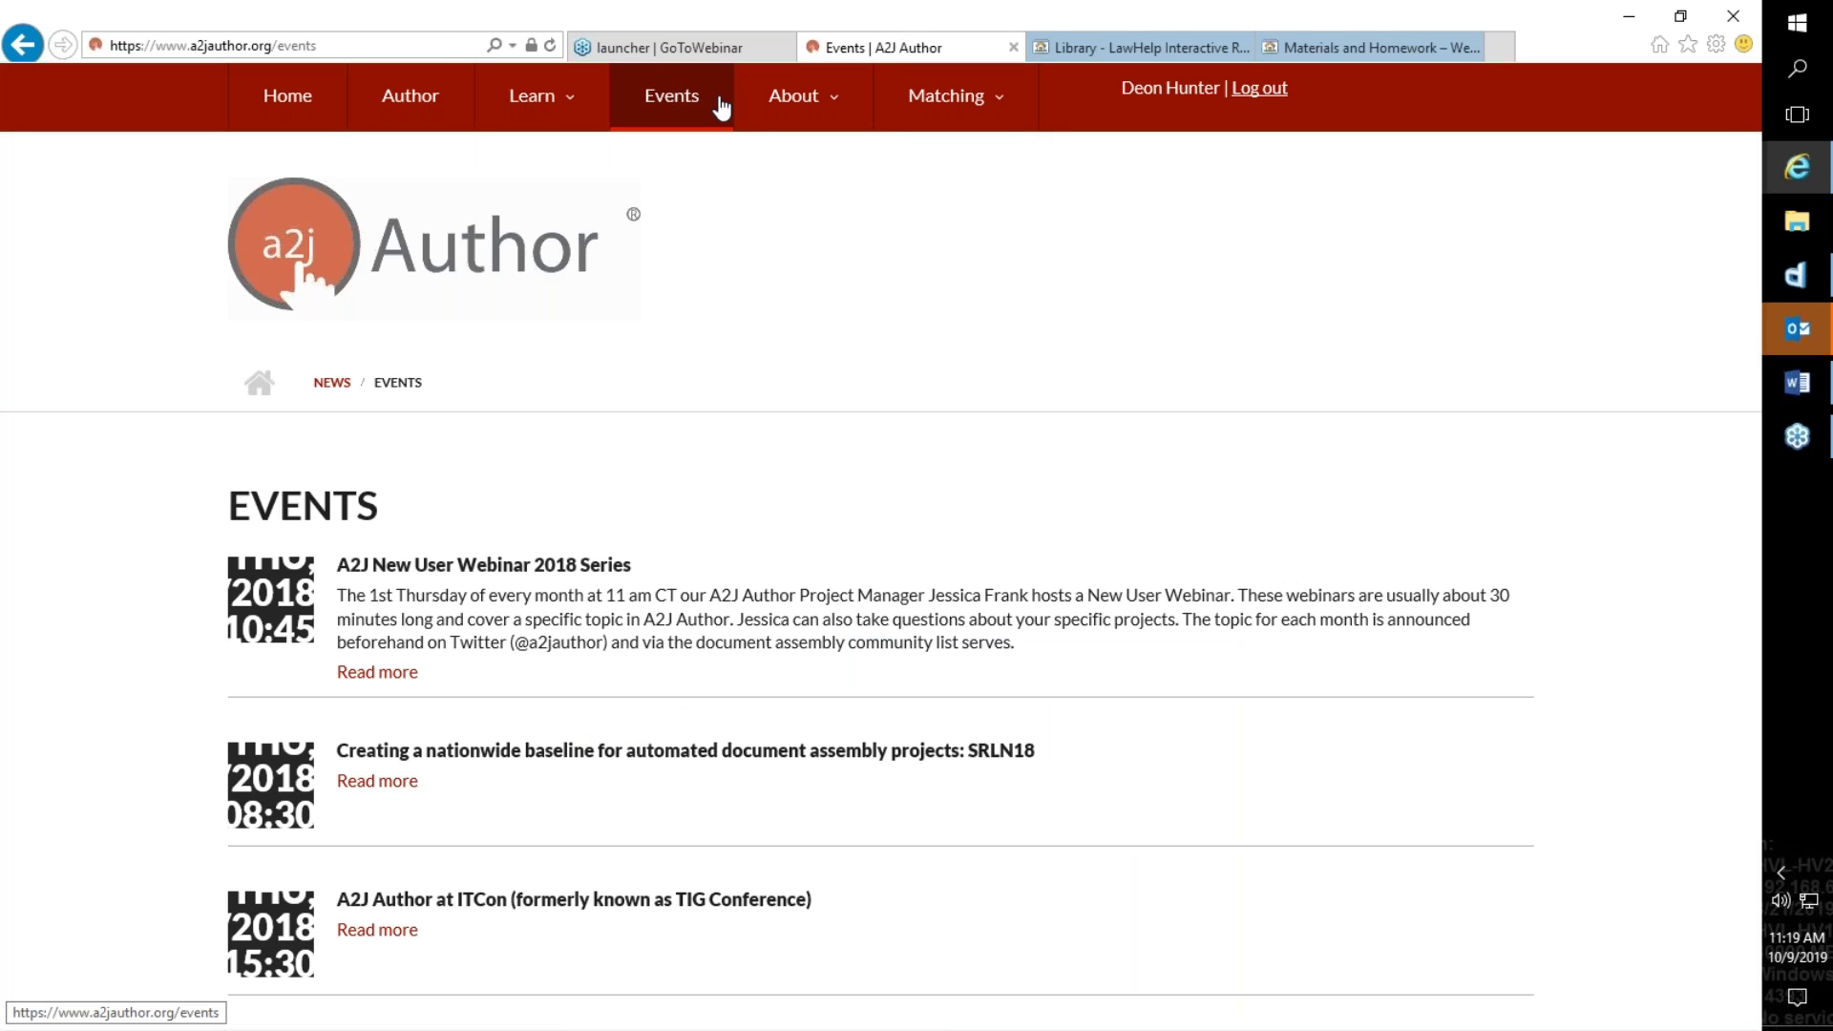
Step: Return to the a2jauthor.org home page via About, then switch to HotDocs Developer
{"action": "right_click", "coordinate": [754, 106]}
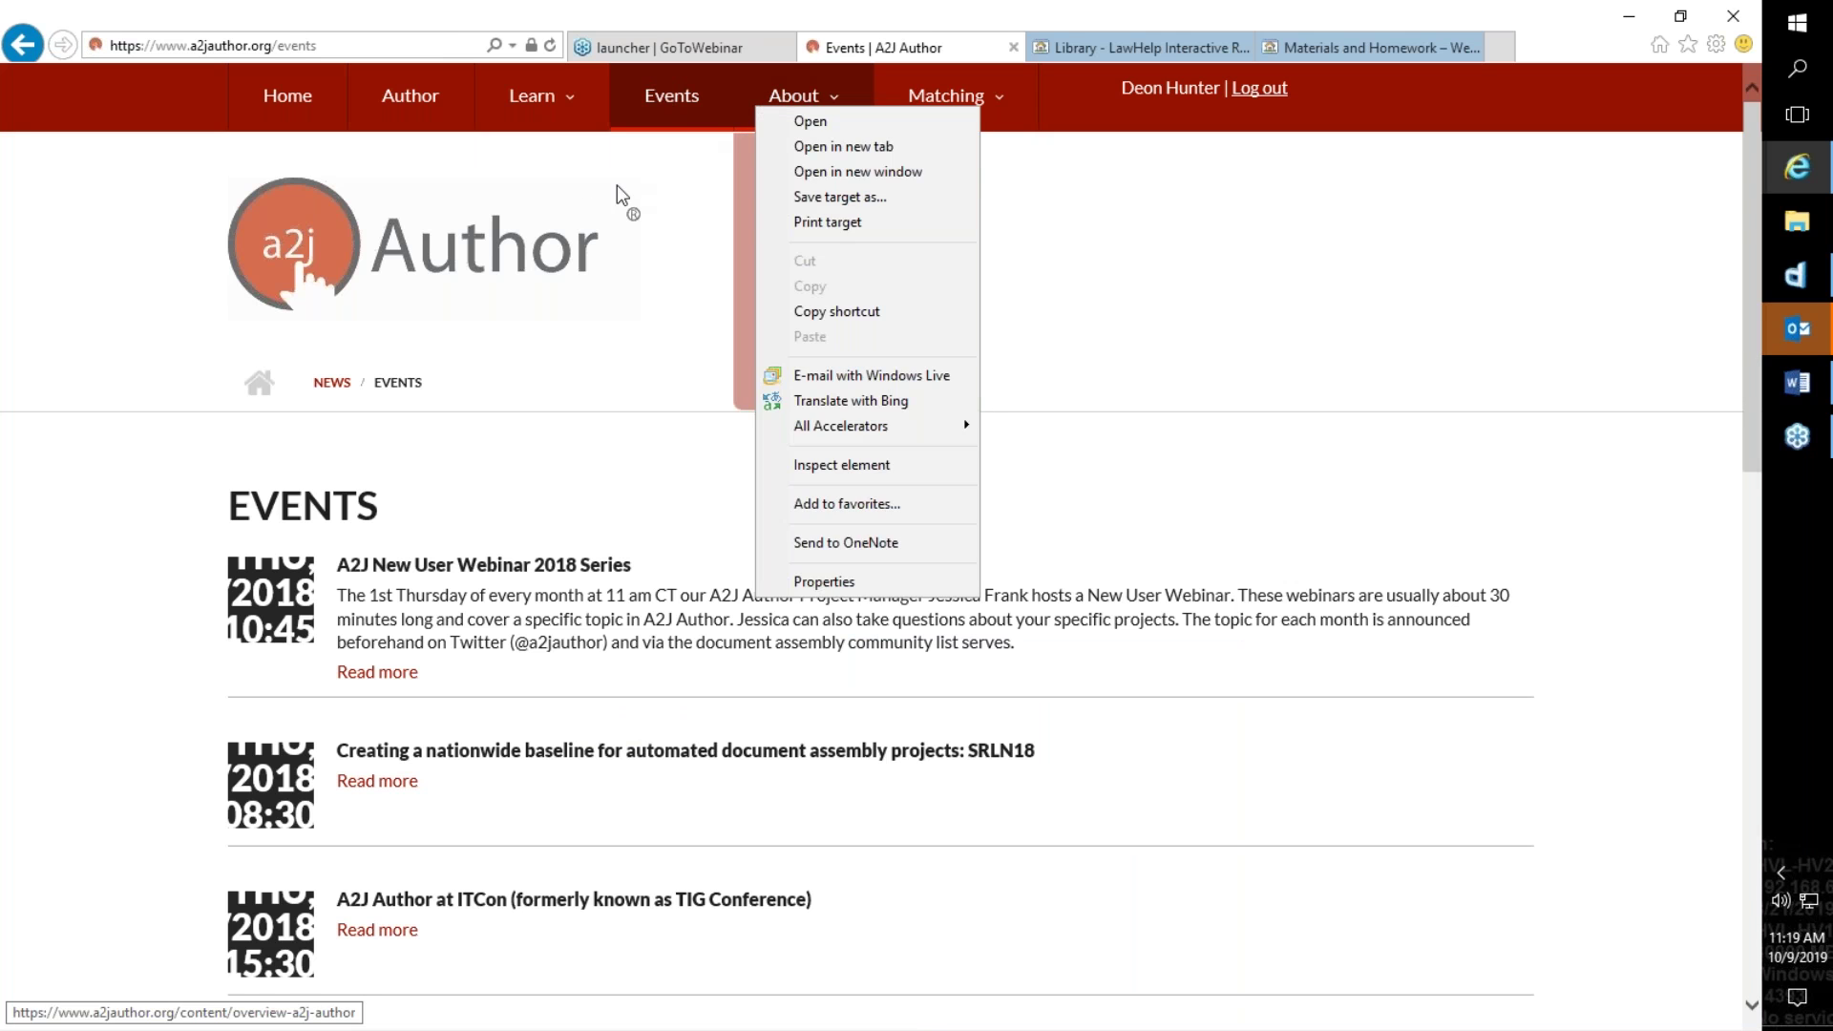
{"action": "left_click", "coordinate": [773, 125]}
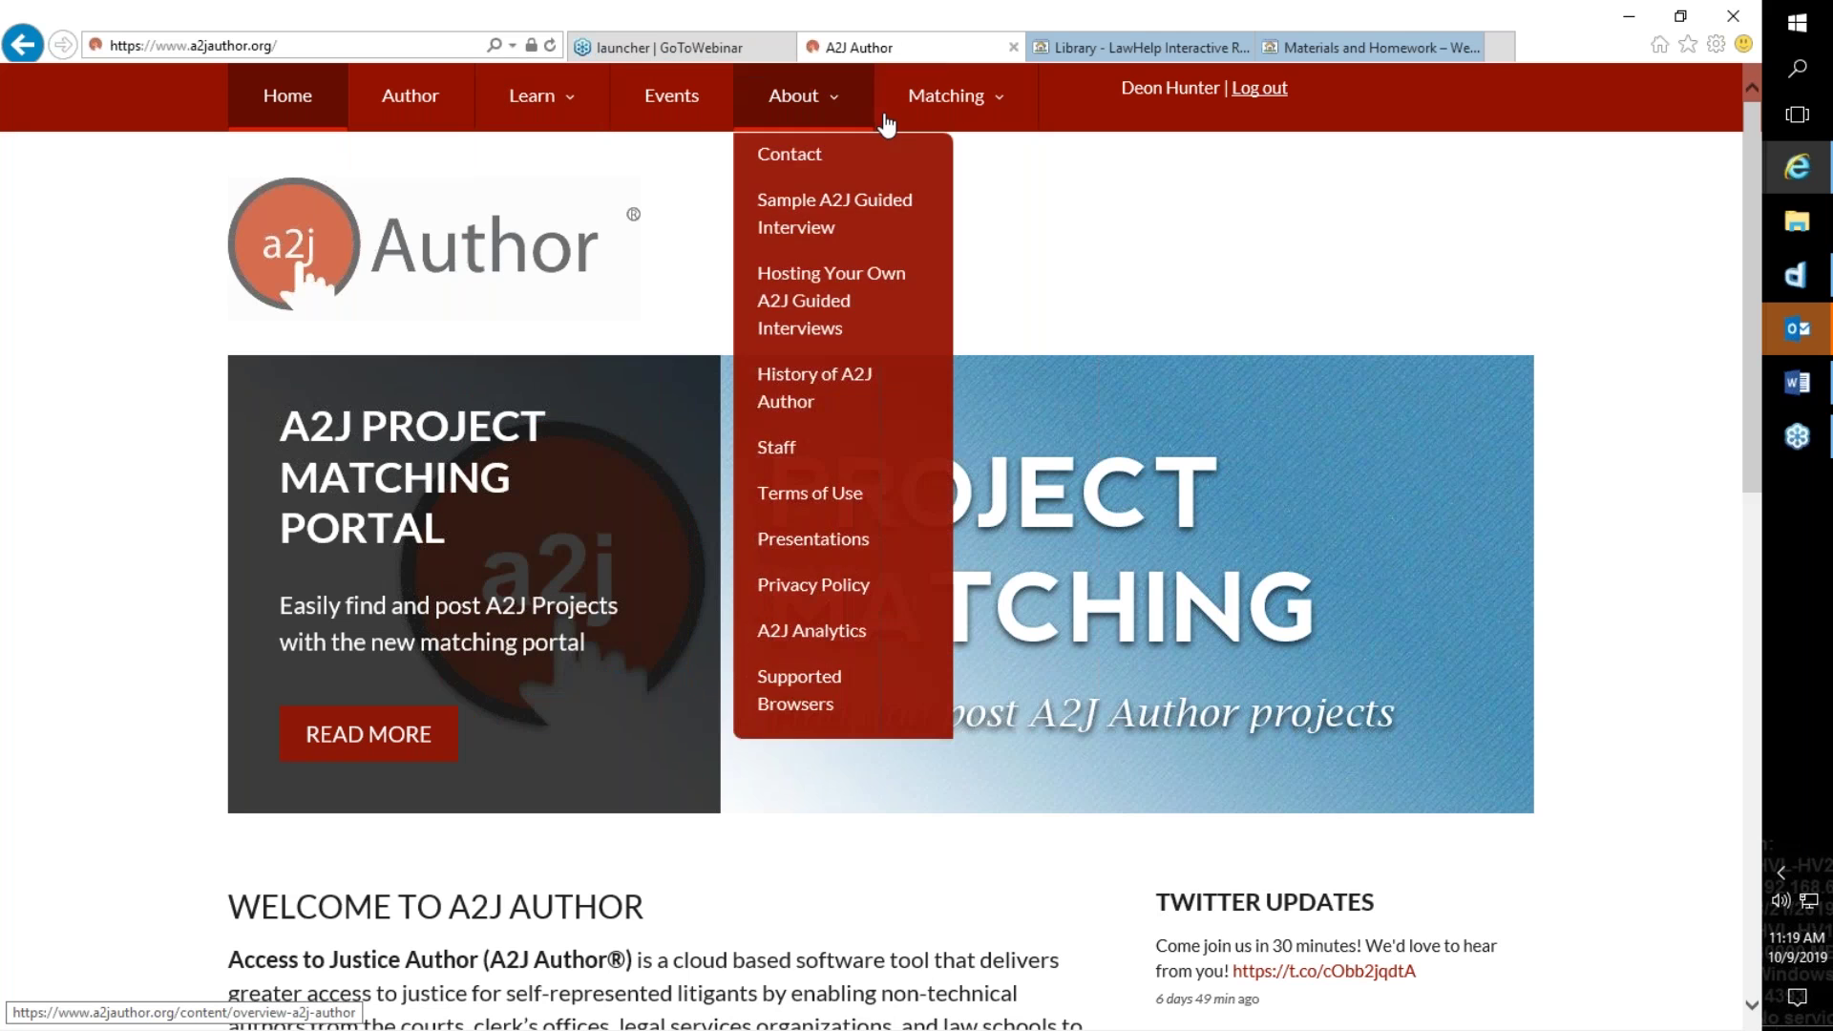
{"action": "mouse_move", "coordinate": [888, 124]}
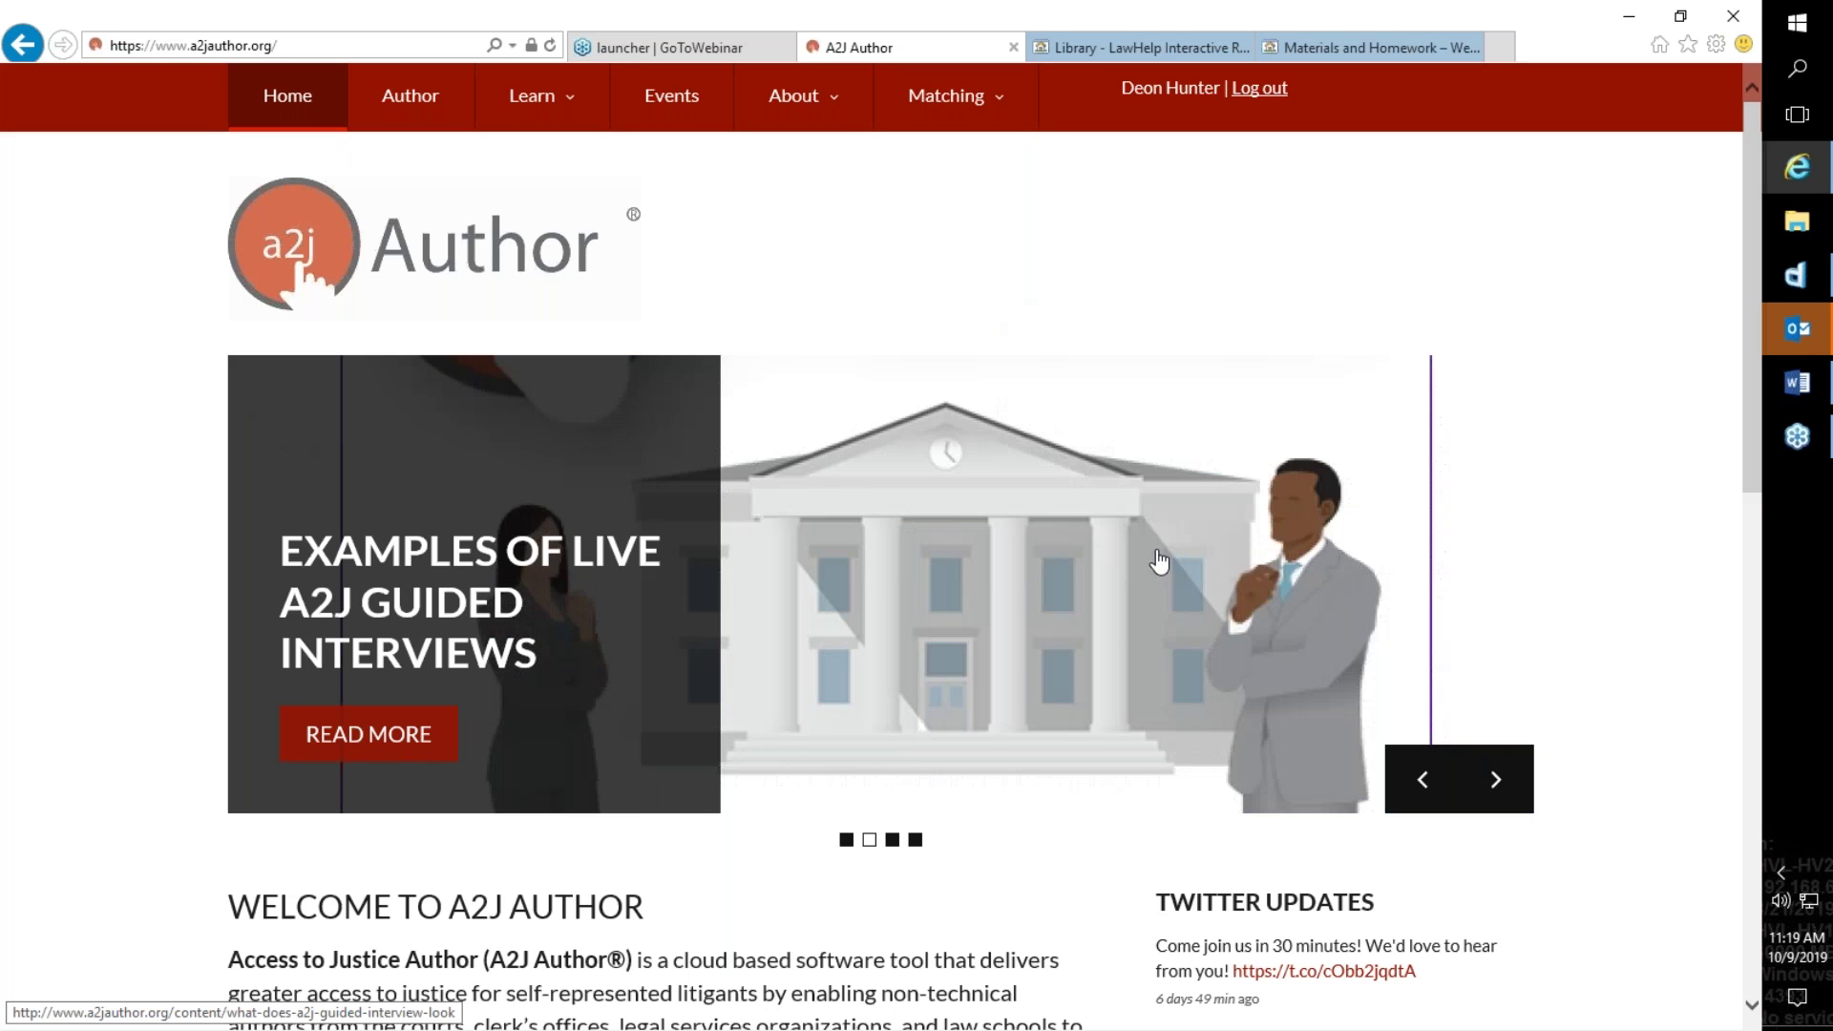
{"action": "right_click", "coordinate": [421, 100]}
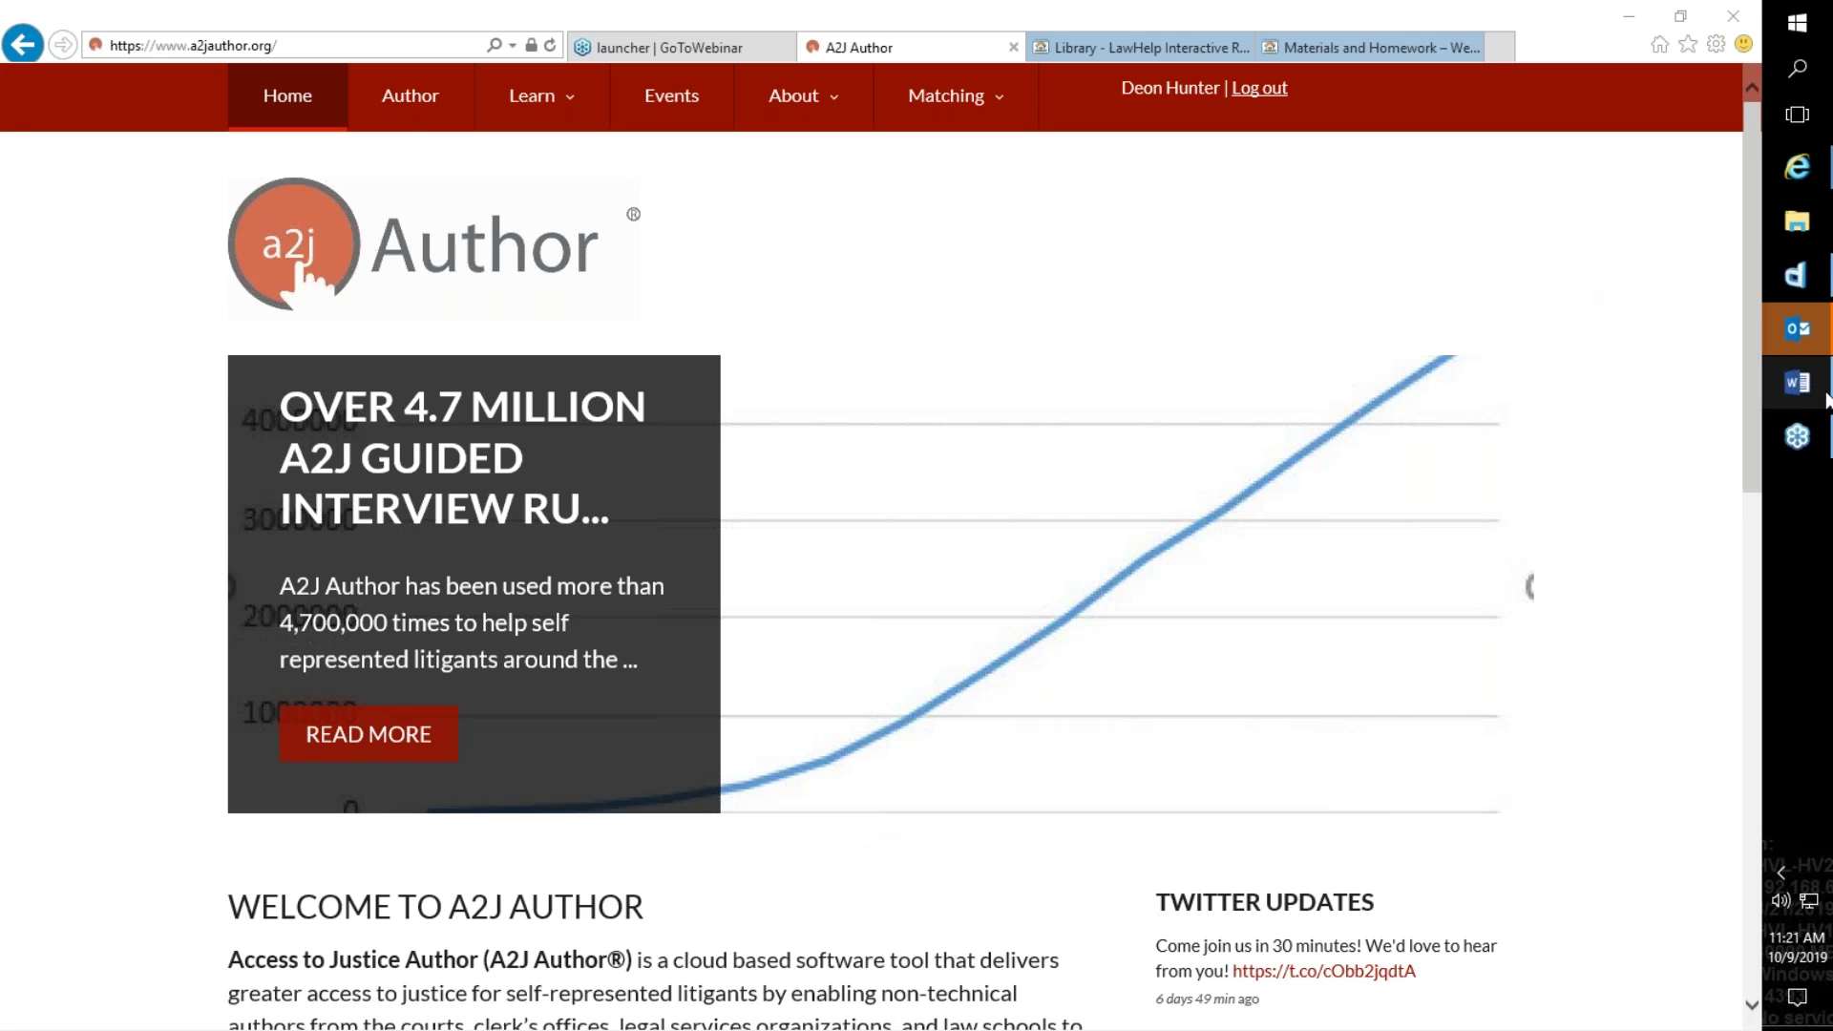
{"action": "left_click", "coordinate": [1796, 275]}
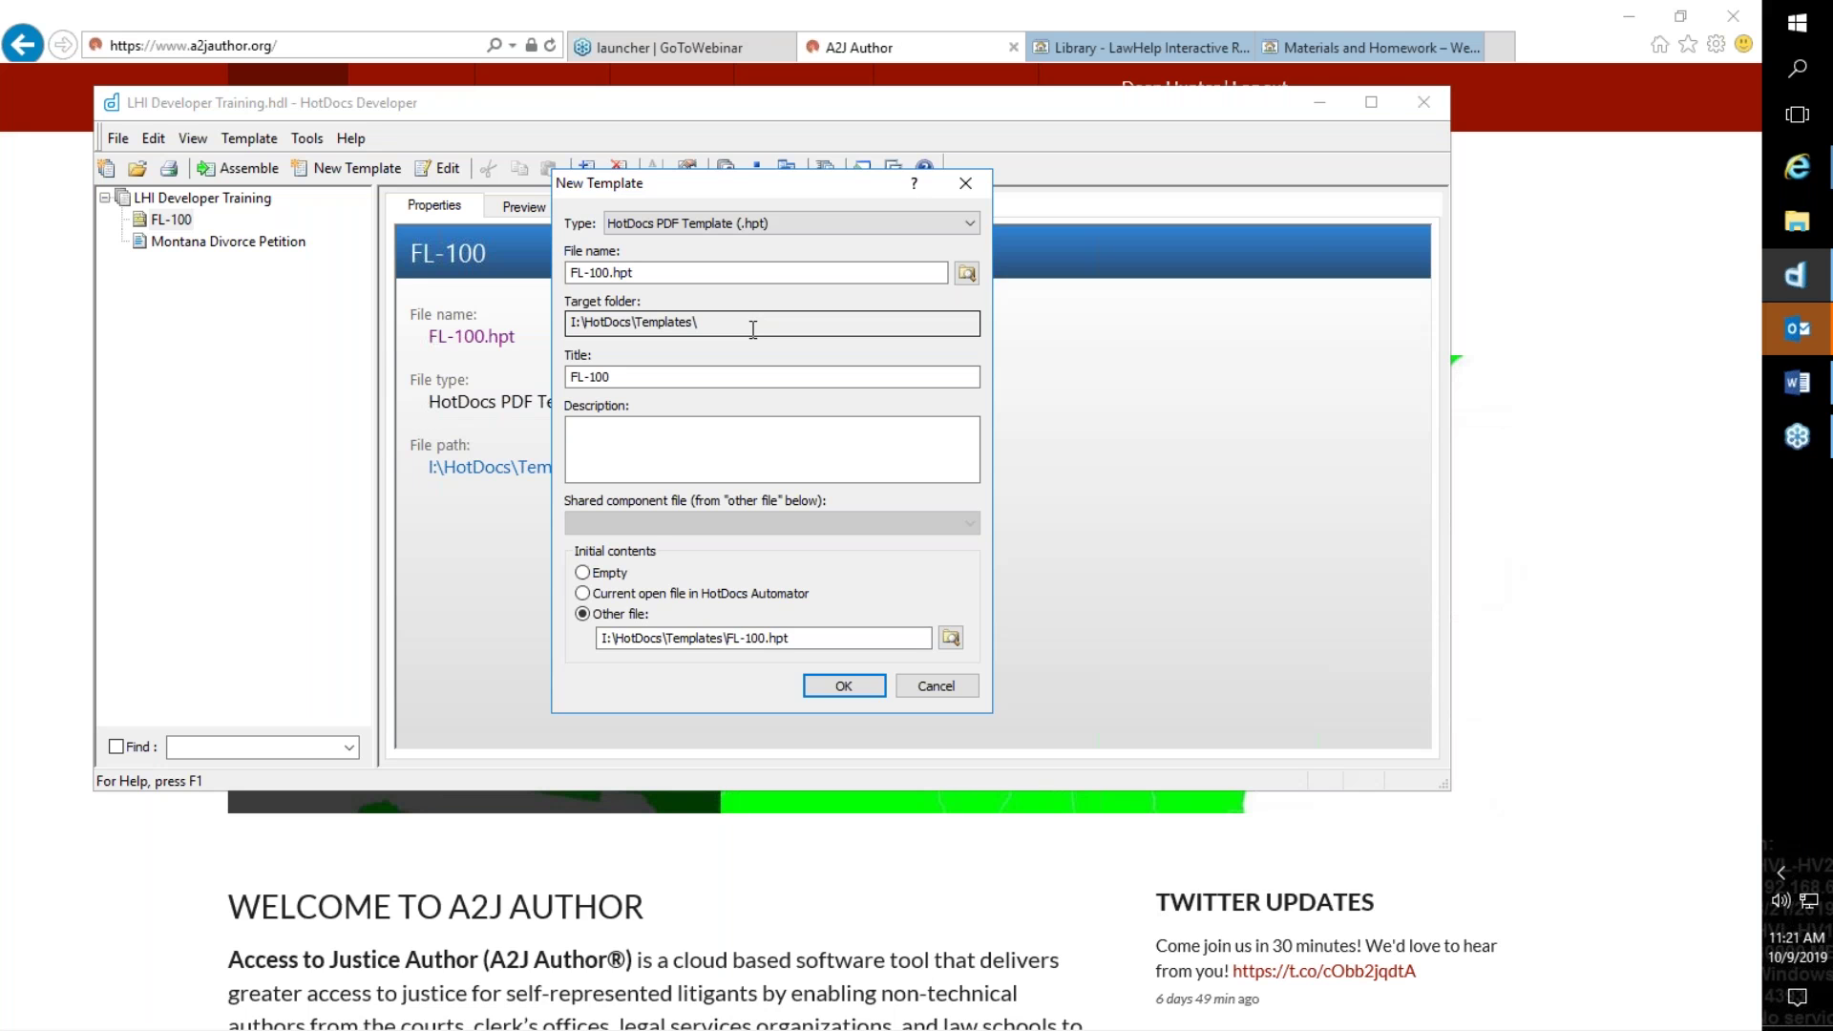
Step: Create FL-100 as a HotDocs PDF Template at I:\HotDocs\Templates\FL-100.hpt and close the dialog
{"action": "left_click", "coordinate": [1453, 732]}
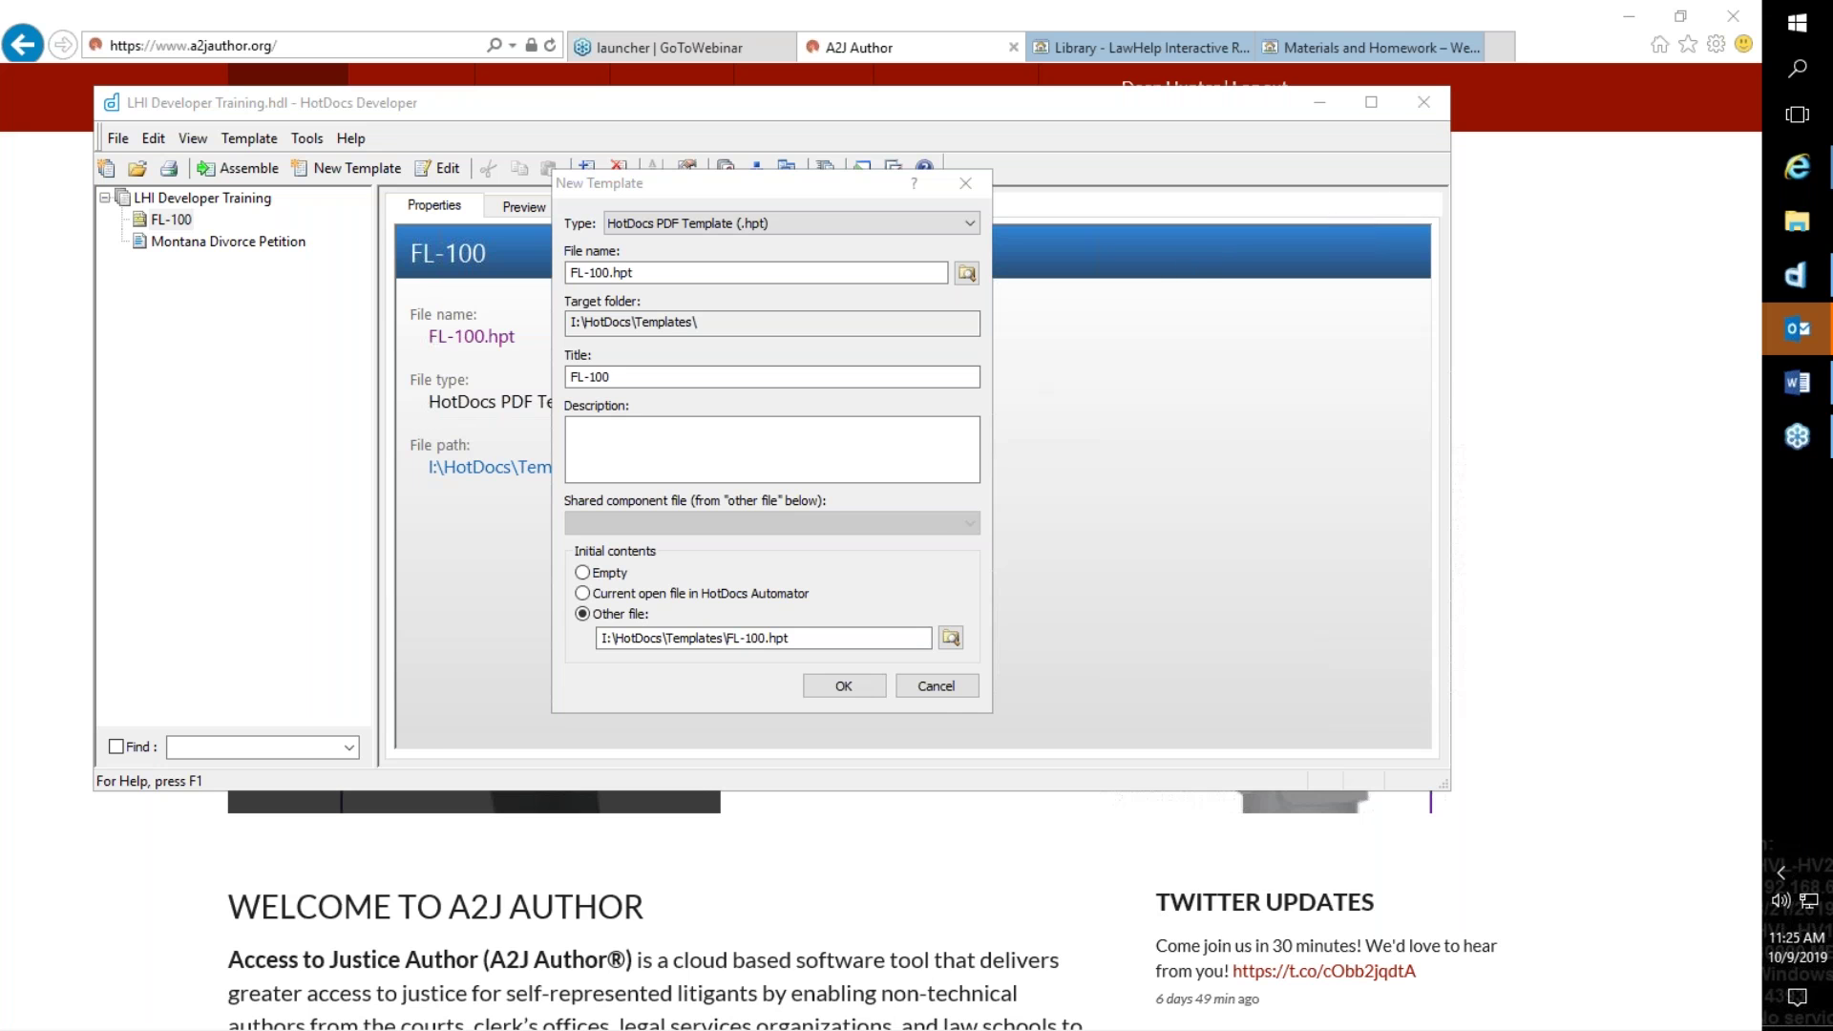
{"action": "left_click", "coordinate": [940, 688]}
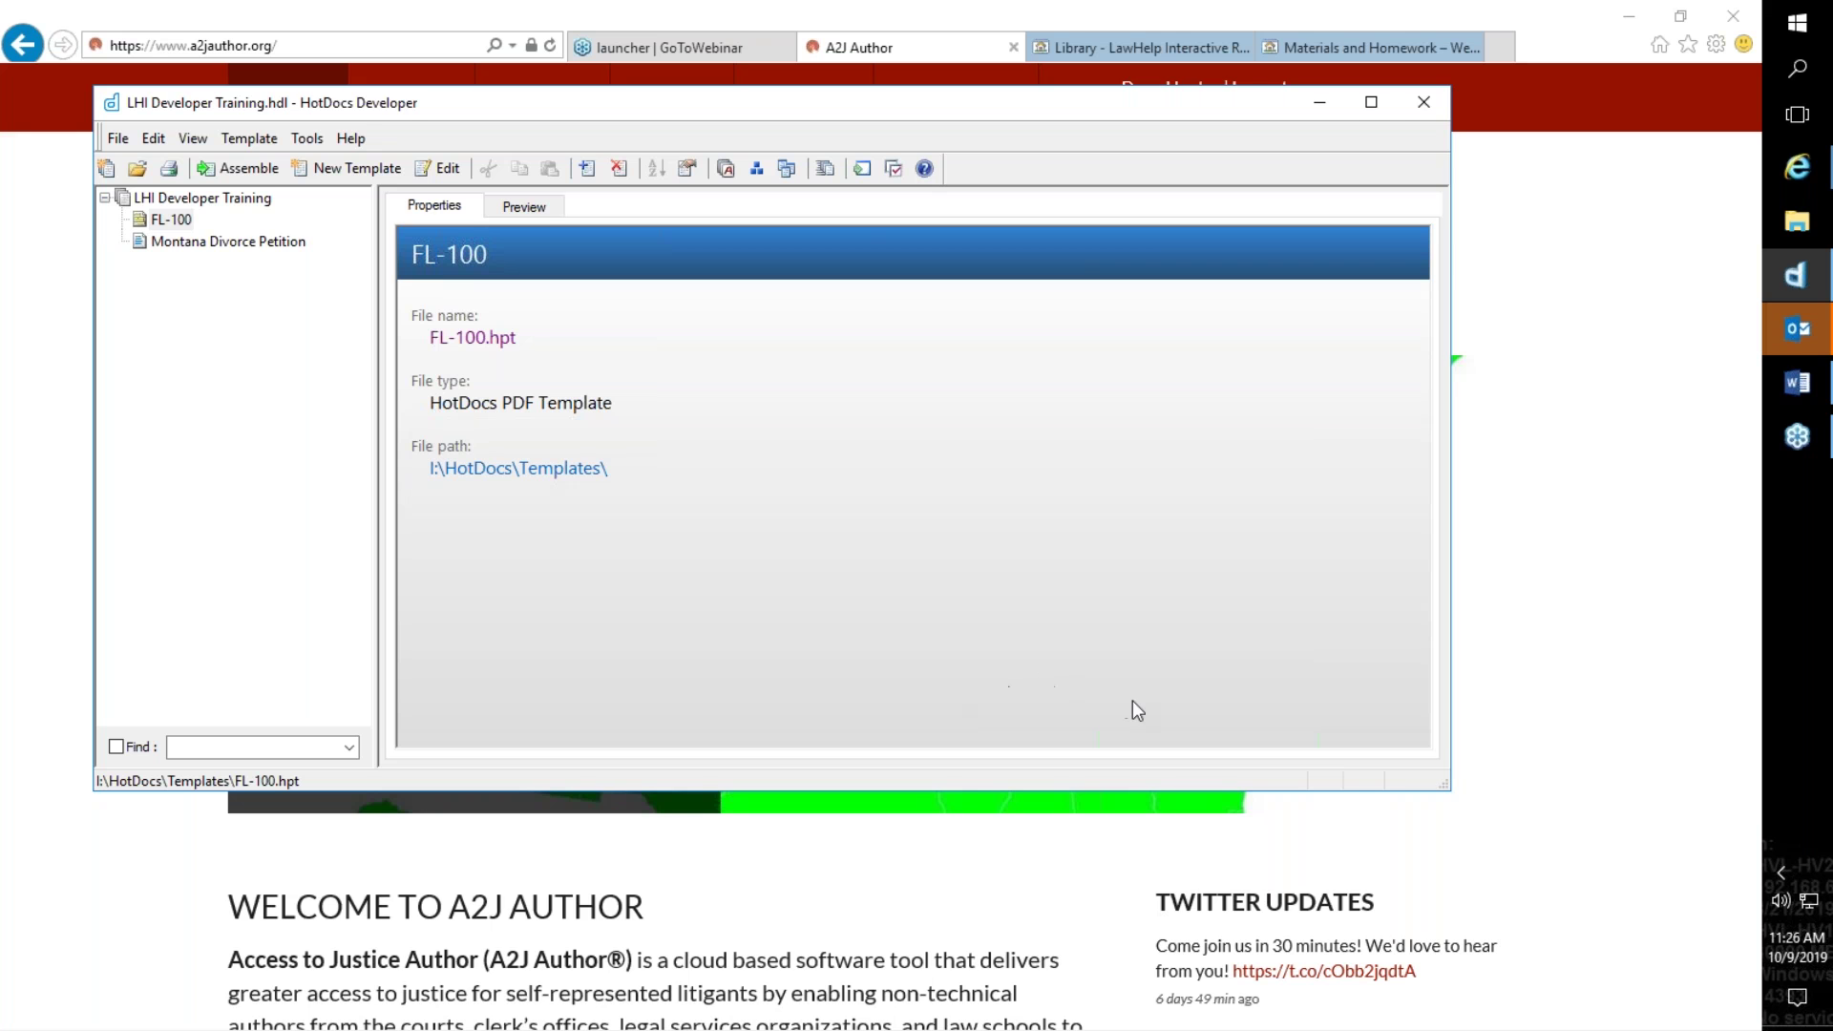
{"action": "left_click", "coordinate": [1470, 730]}
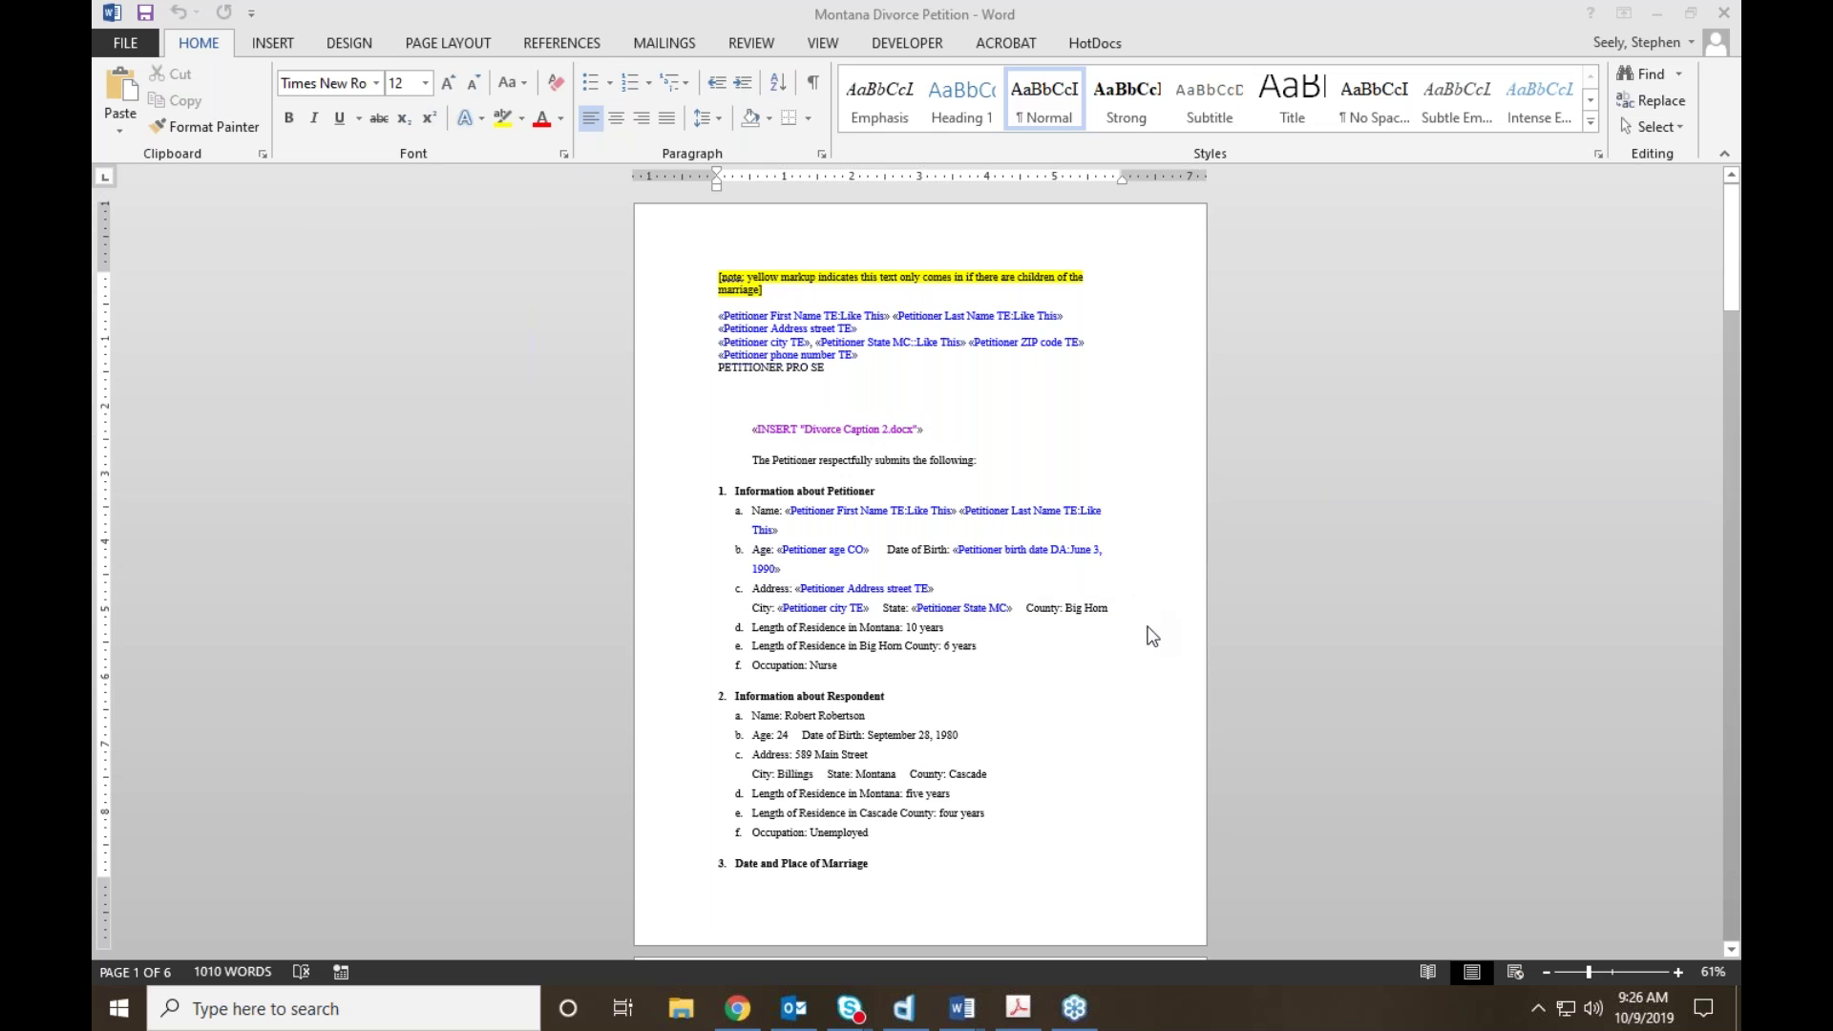
Step: Scroll down to page 2 of the Montana Divorce Petition's petitioner and respondent sections
{"action": "scroll", "coordinate": [942, 639], "scroll_direction": "down", "scroll_amount": 5}
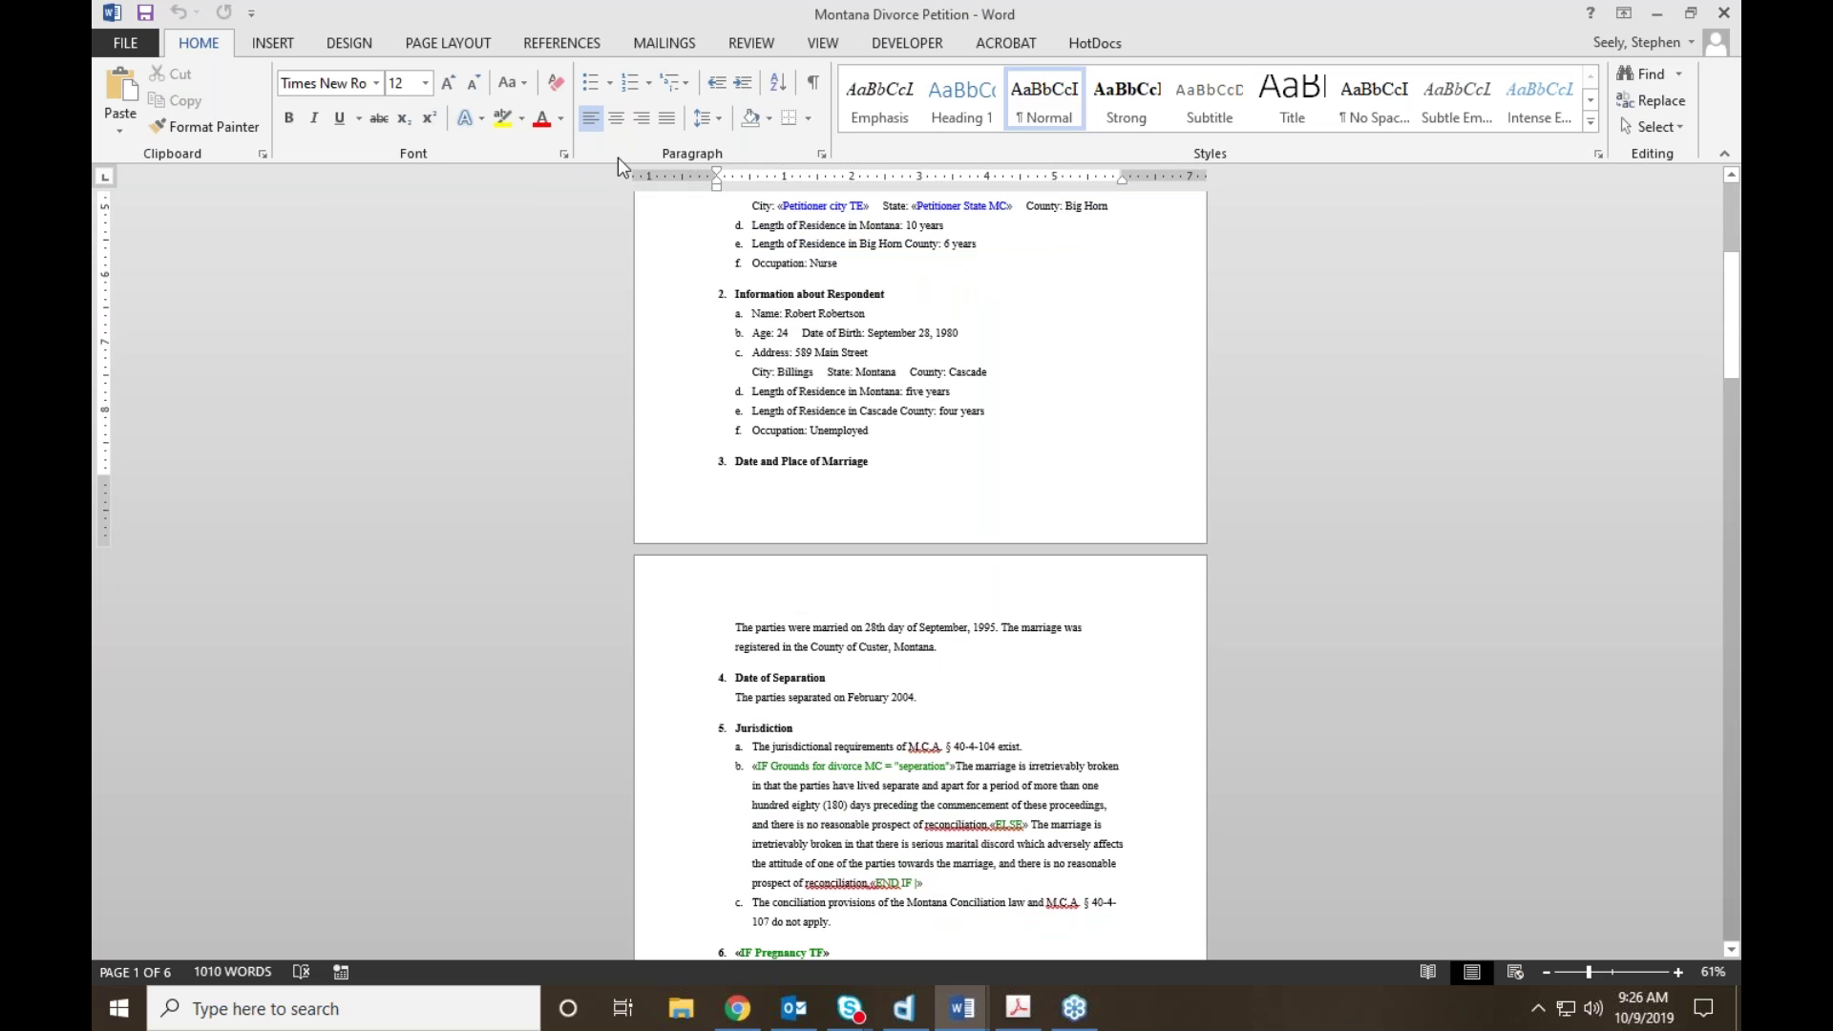
Step: View the petition at 100% and scroll through sections 9 and 10 about the children
{"action": "left_click", "coordinate": [829, 46]}
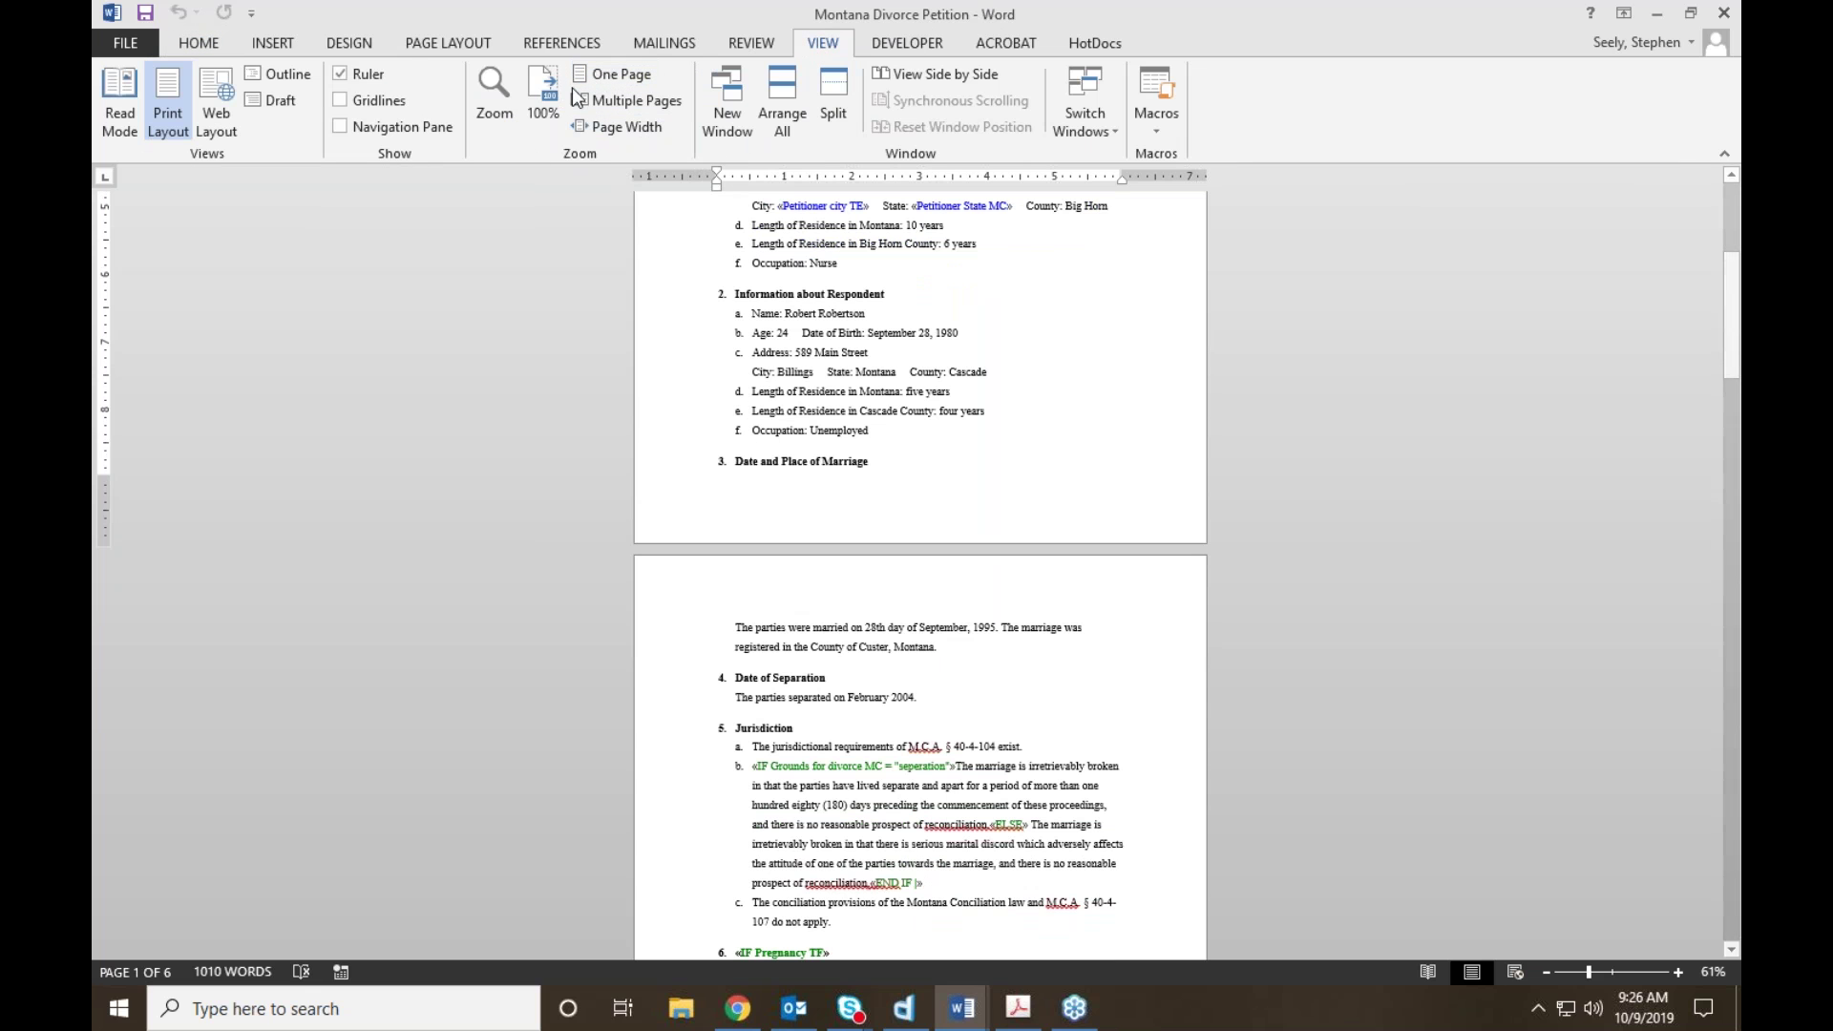
{"action": "left_click", "coordinate": [543, 98]}
{"action": "scroll", "coordinate": [745, 441], "scroll_direction": "down", "scroll_amount": 15}
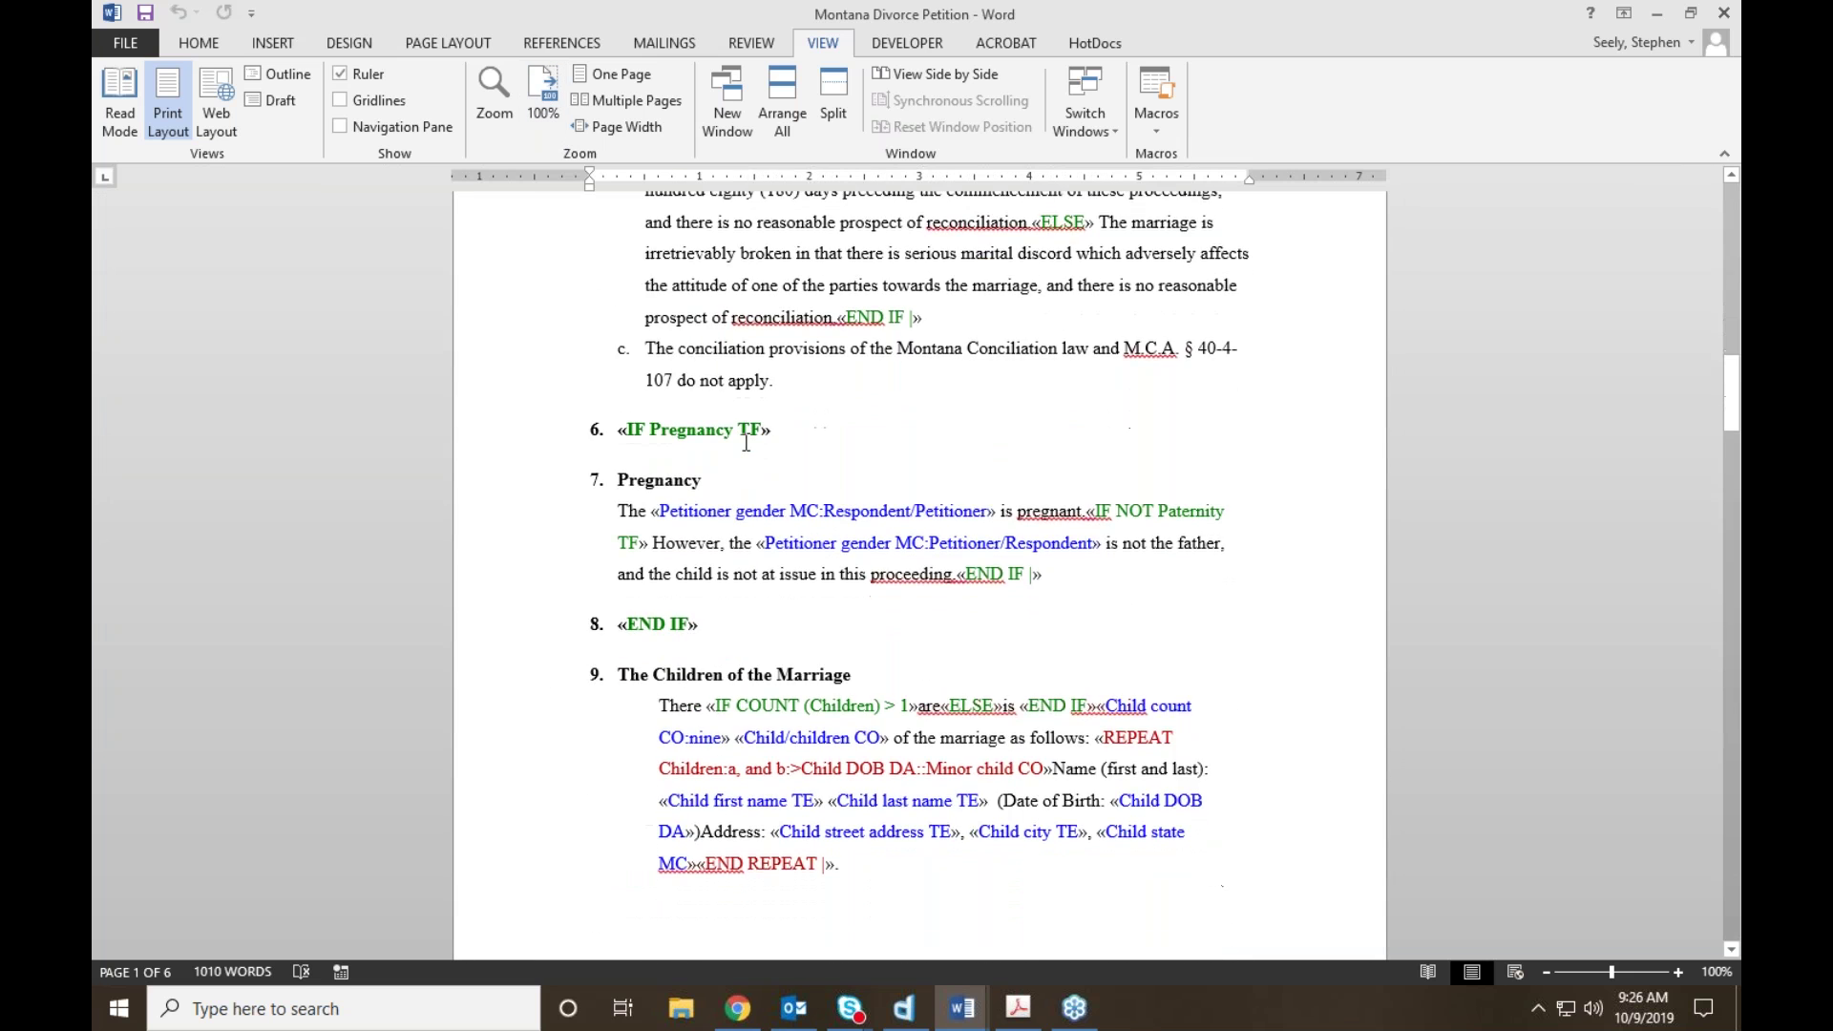
{"action": "scroll", "coordinate": [745, 442], "scroll_direction": "down", "scroll_amount": 5}
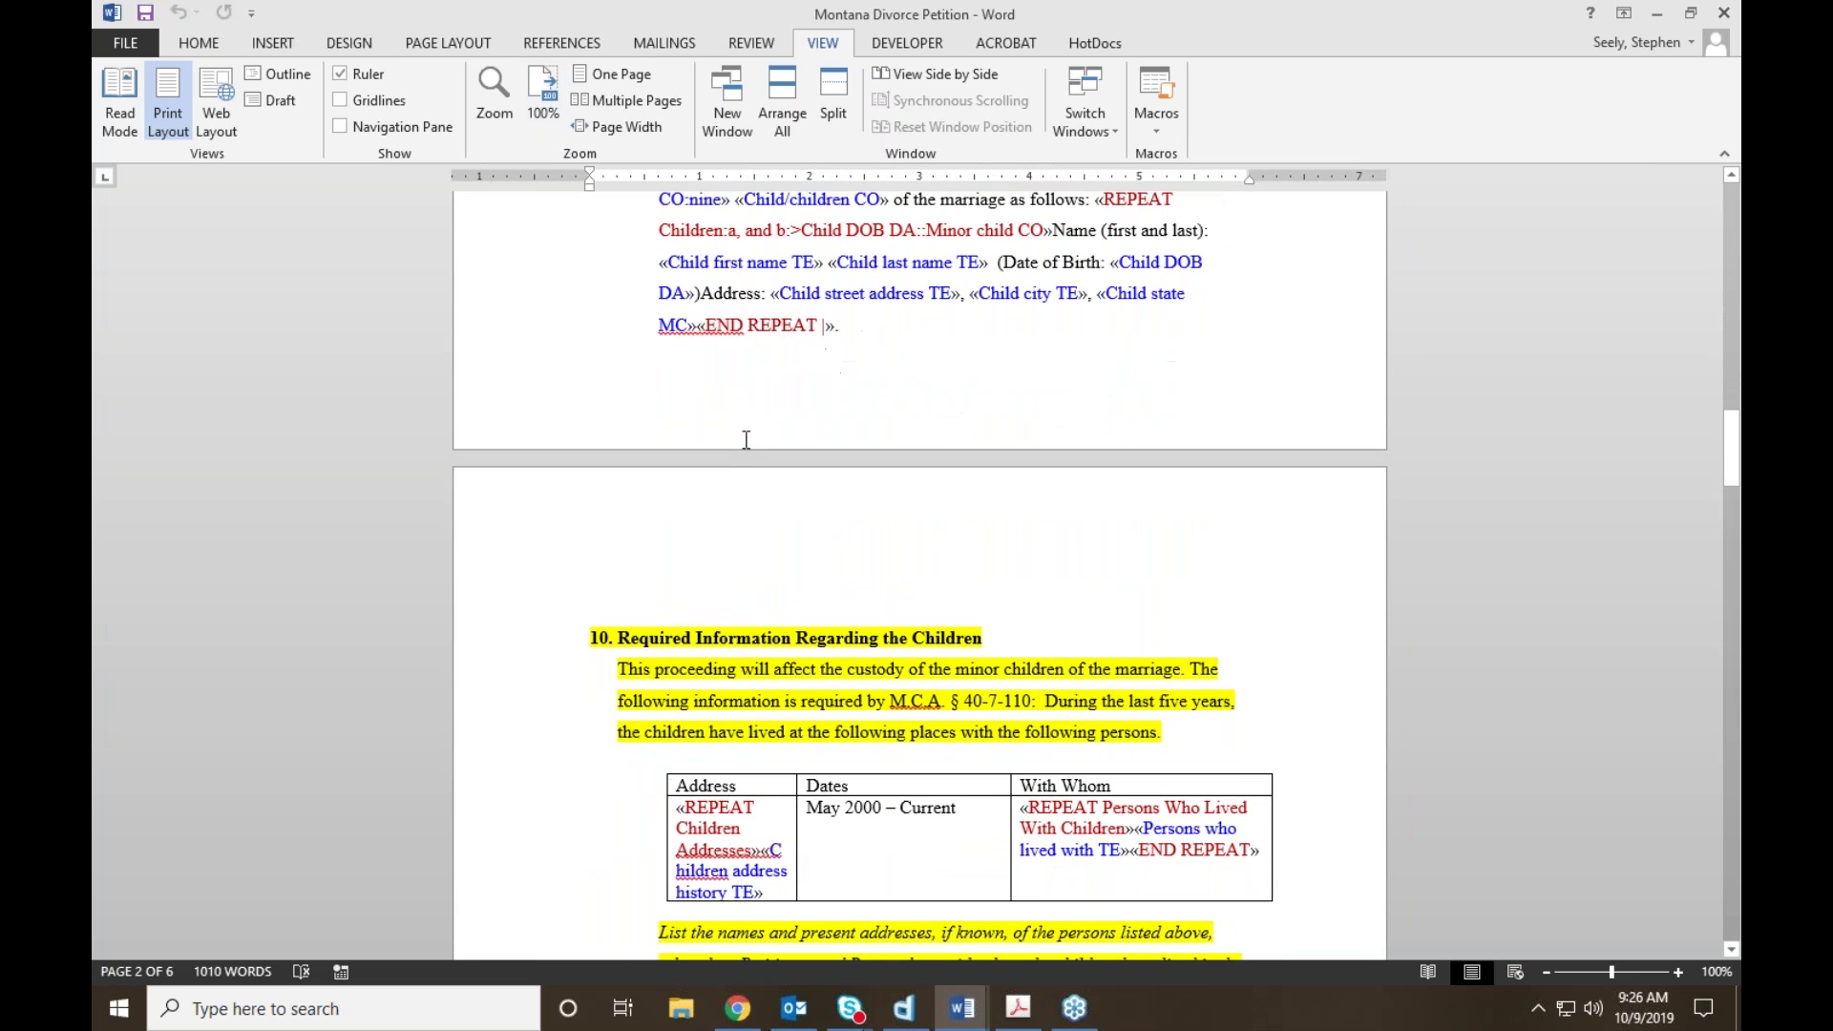
{"action": "scroll", "coordinate": [746, 440], "scroll_direction": "down", "scroll_amount": 8}
{"action": "scroll", "coordinate": [589, 452], "scroll_direction": "up", "scroll_amount": 12}
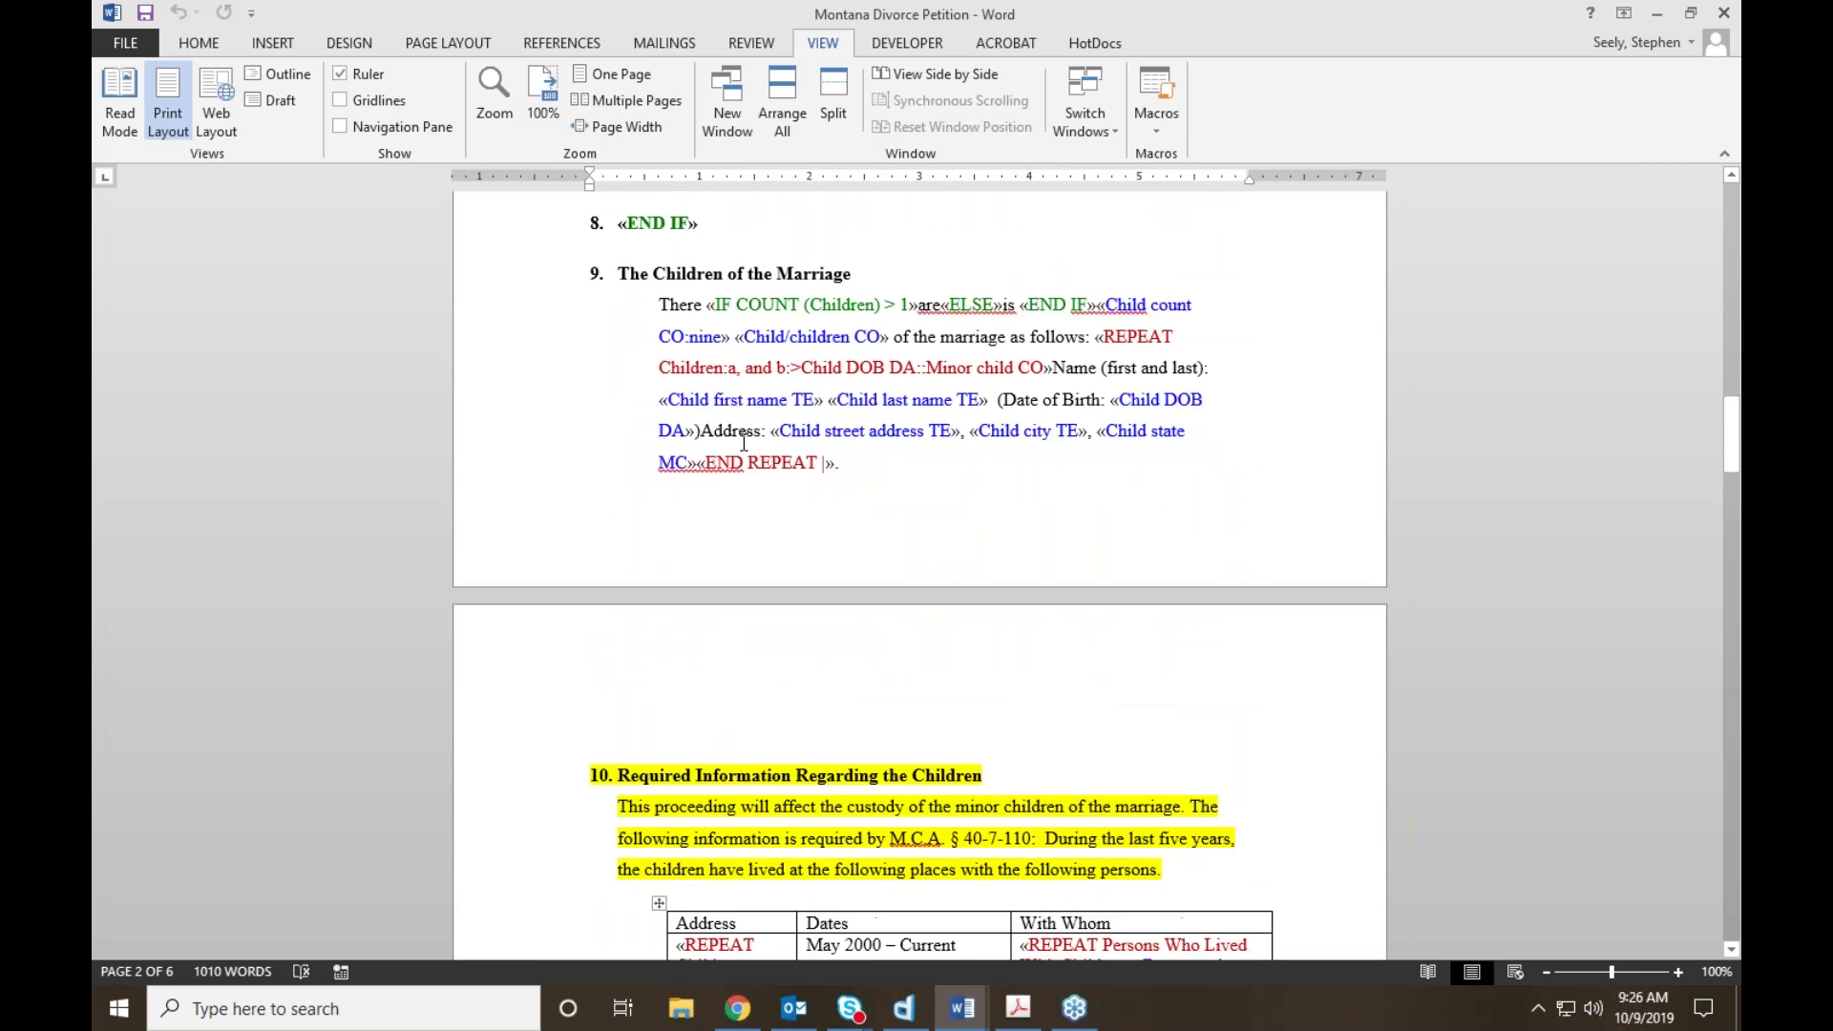
{"action": "scroll", "coordinate": [549, 470], "scroll_direction": "down", "scroll_amount": 3}
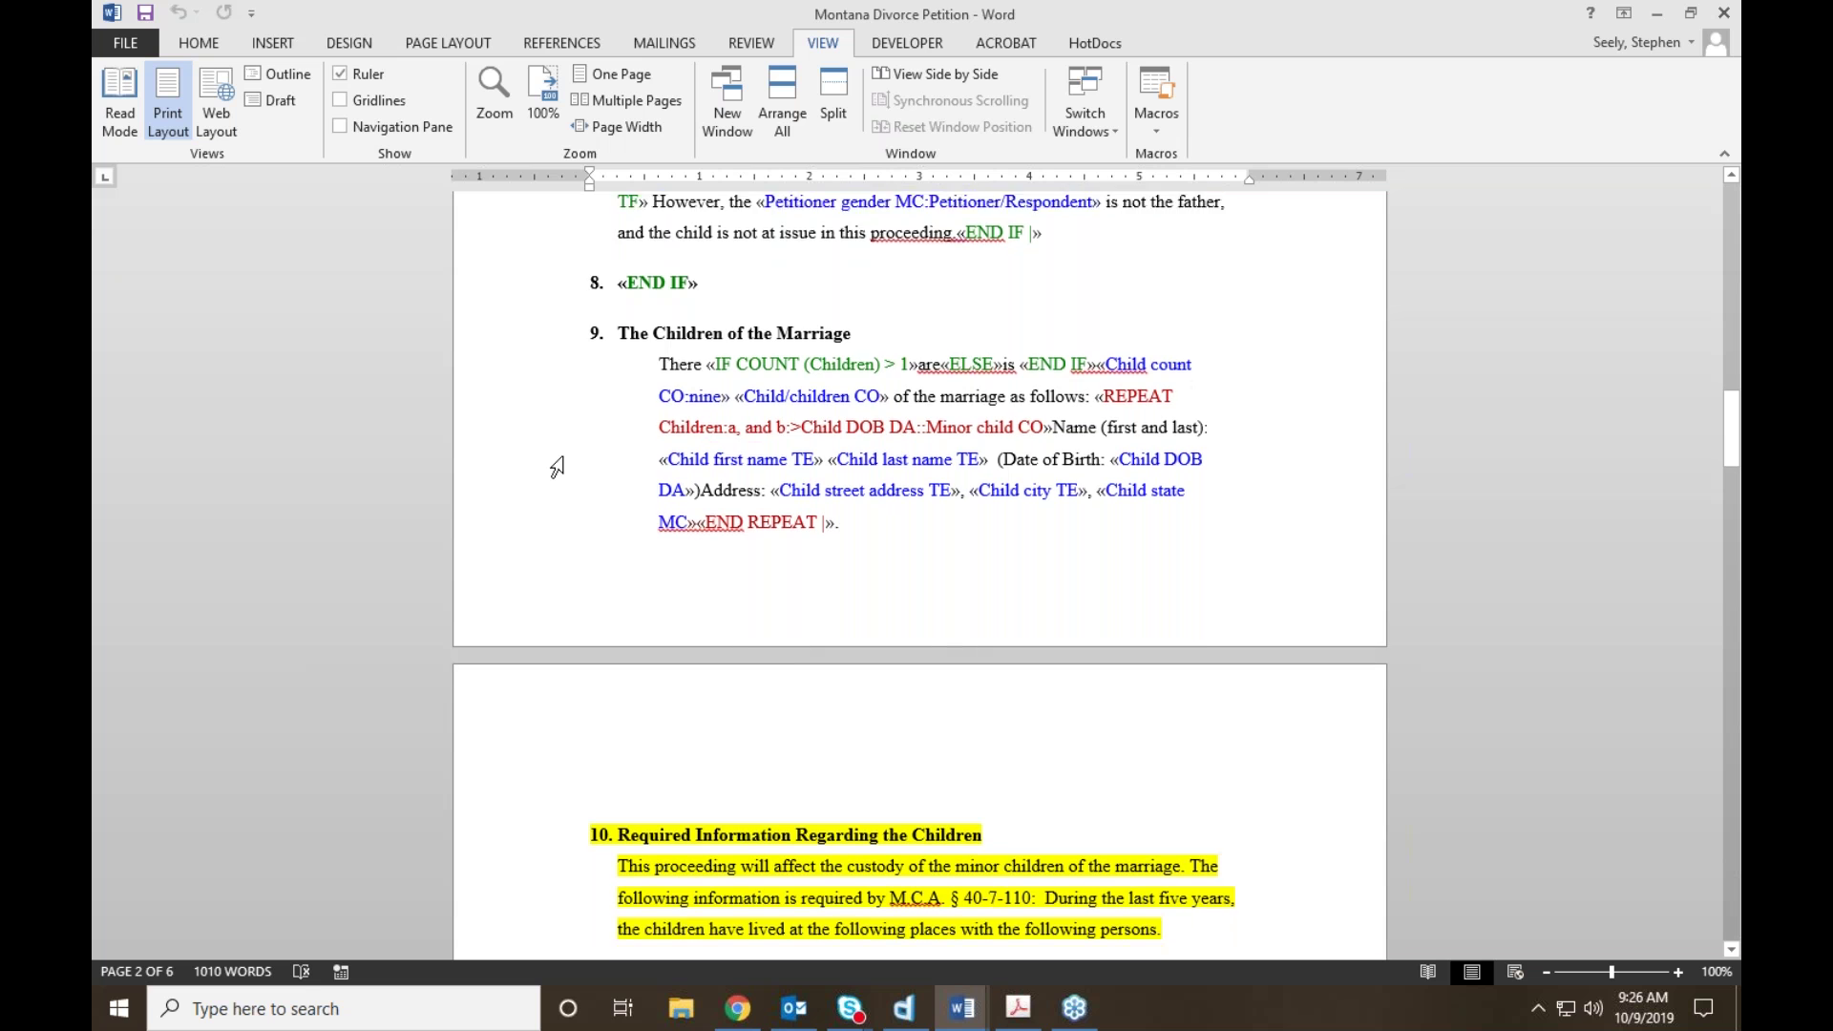
{"action": "scroll", "coordinate": [556, 467], "scroll_direction": "up", "scroll_amount": 1}
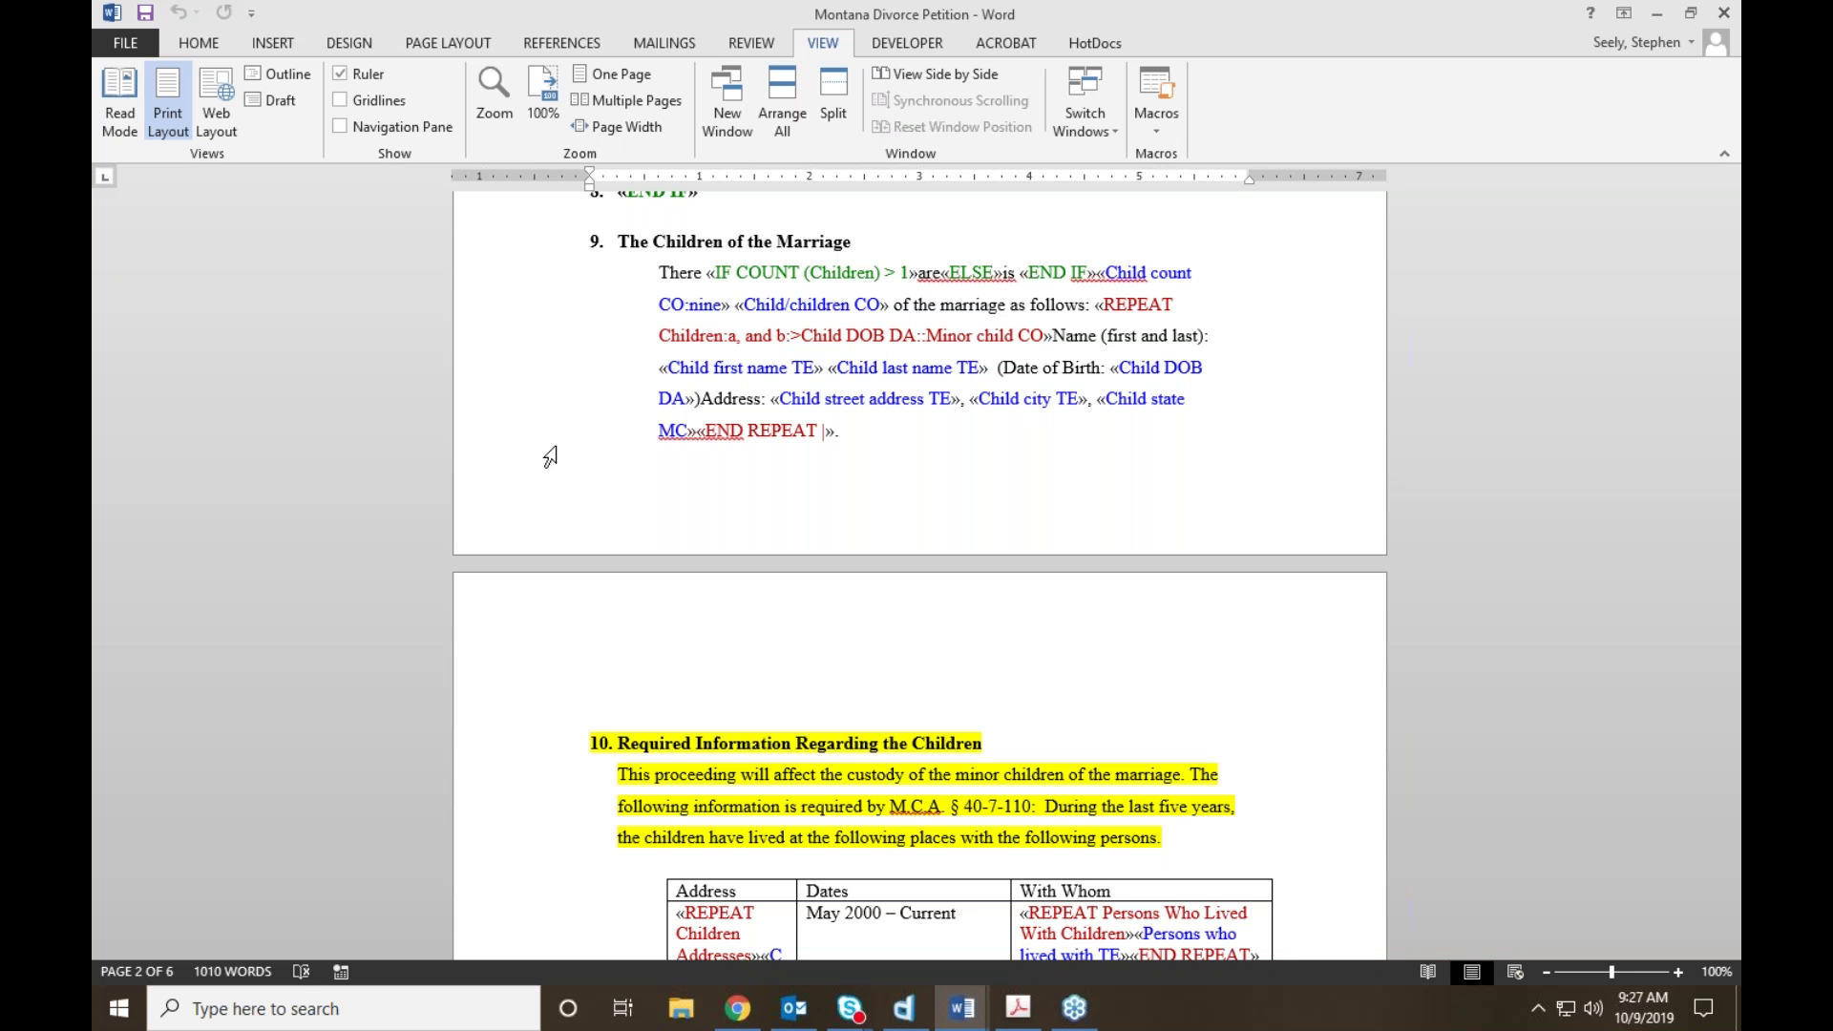
{"action": "scroll", "coordinate": [550, 457], "scroll_direction": "down", "scroll_amount": 4}
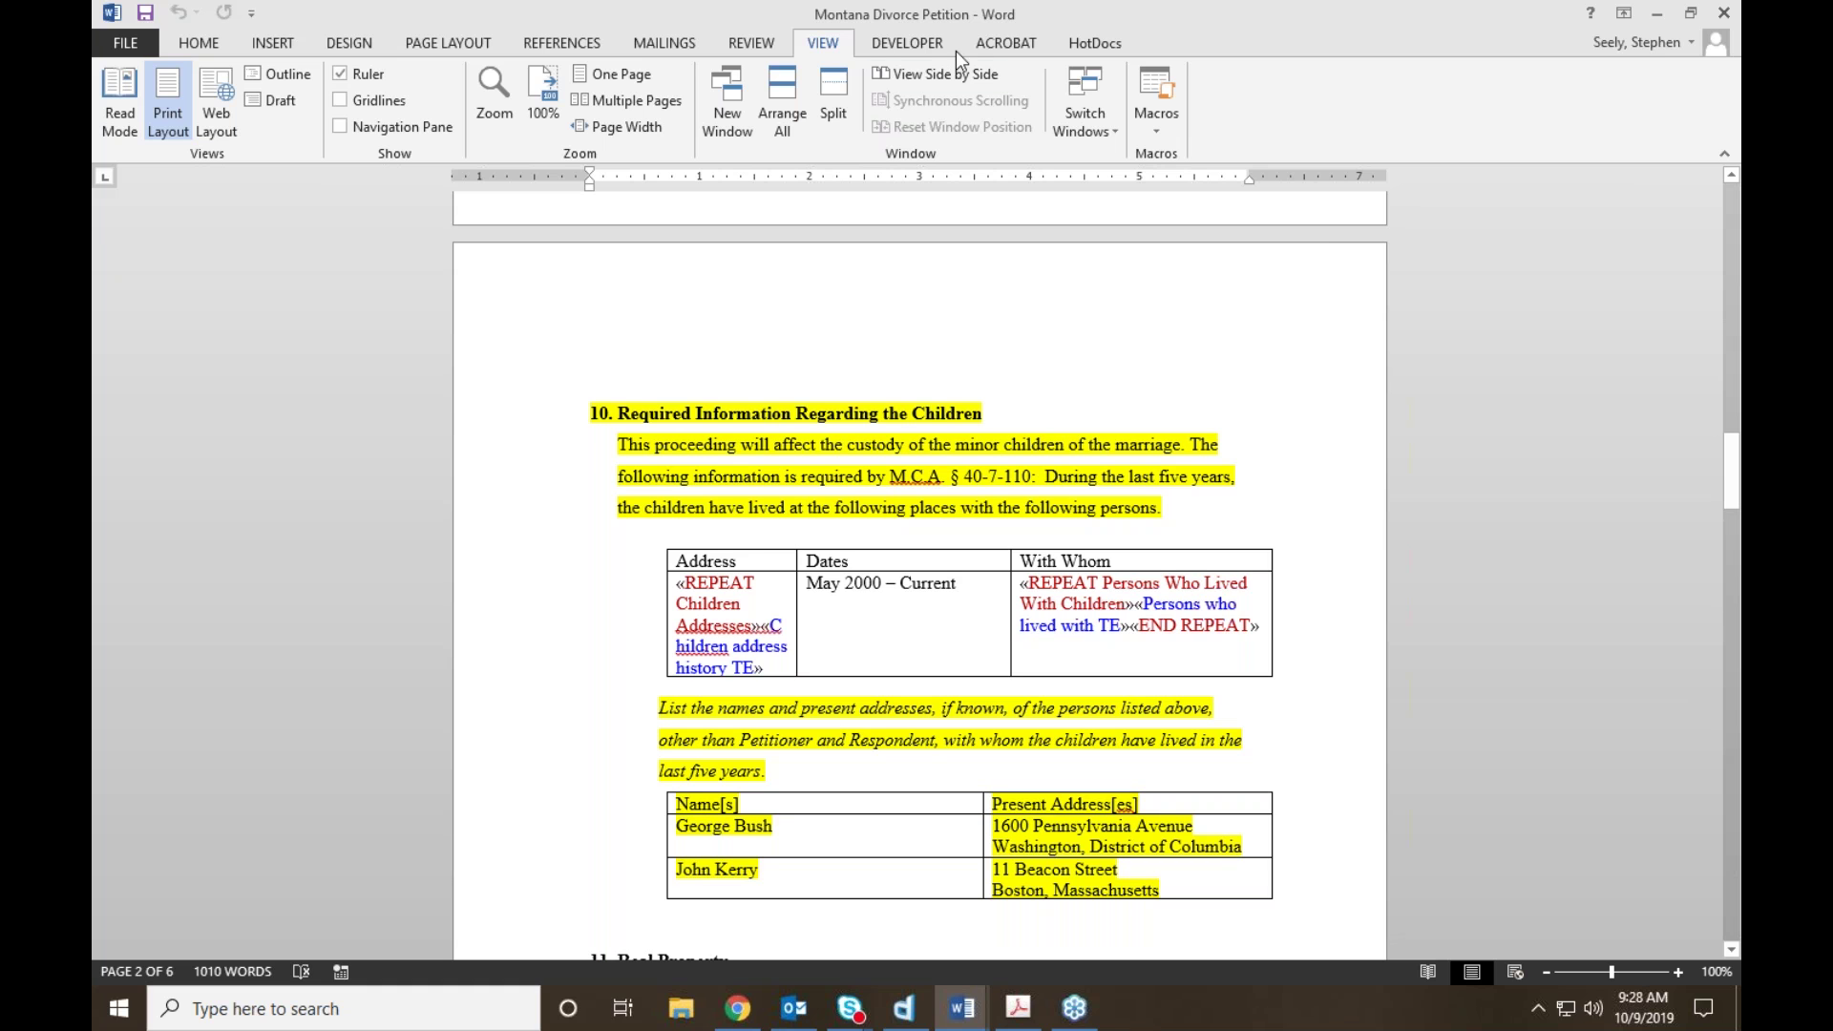
{"action": "left_click", "coordinate": [1079, 45]}
Step: Open the Component Manager for Montana Divorce Petition.cmp, move it left, and bring it back to front
{"action": "left_click", "coordinate": [779, 80]}
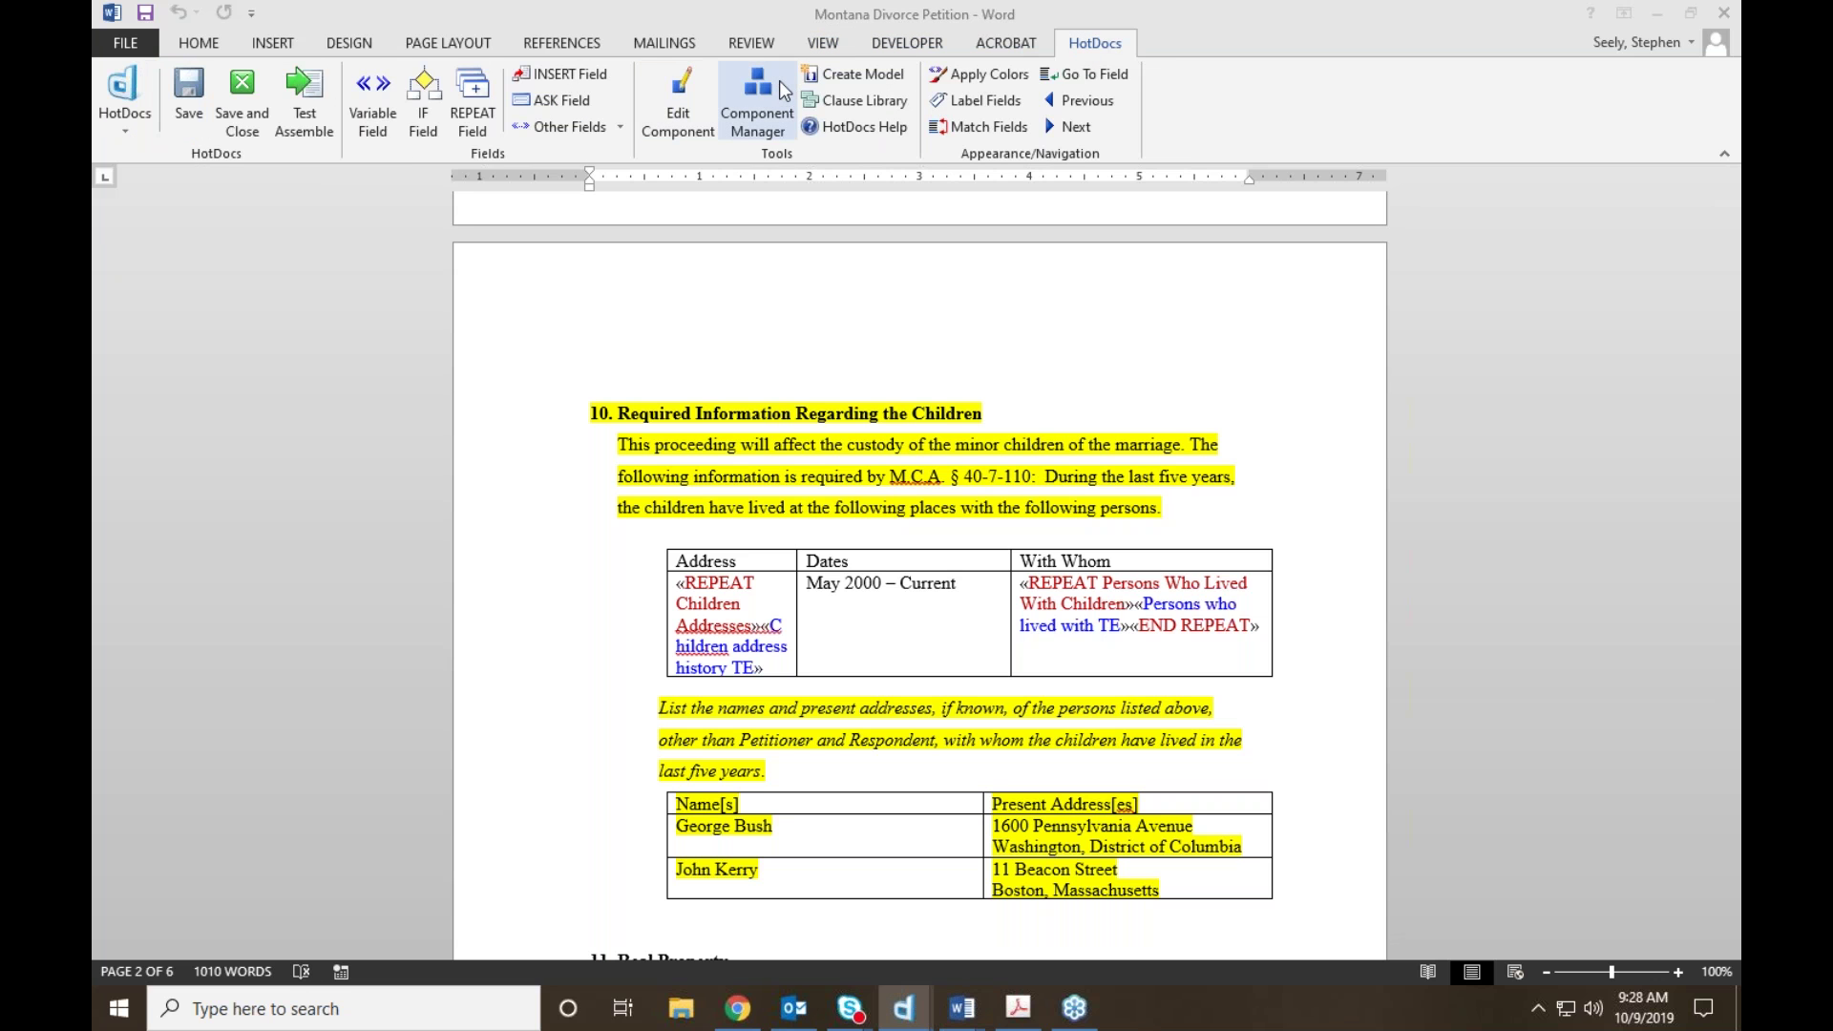
{"action": "left_click_drag", "start_coordinate": [1165, 363], "coordinate": [357, 212]}
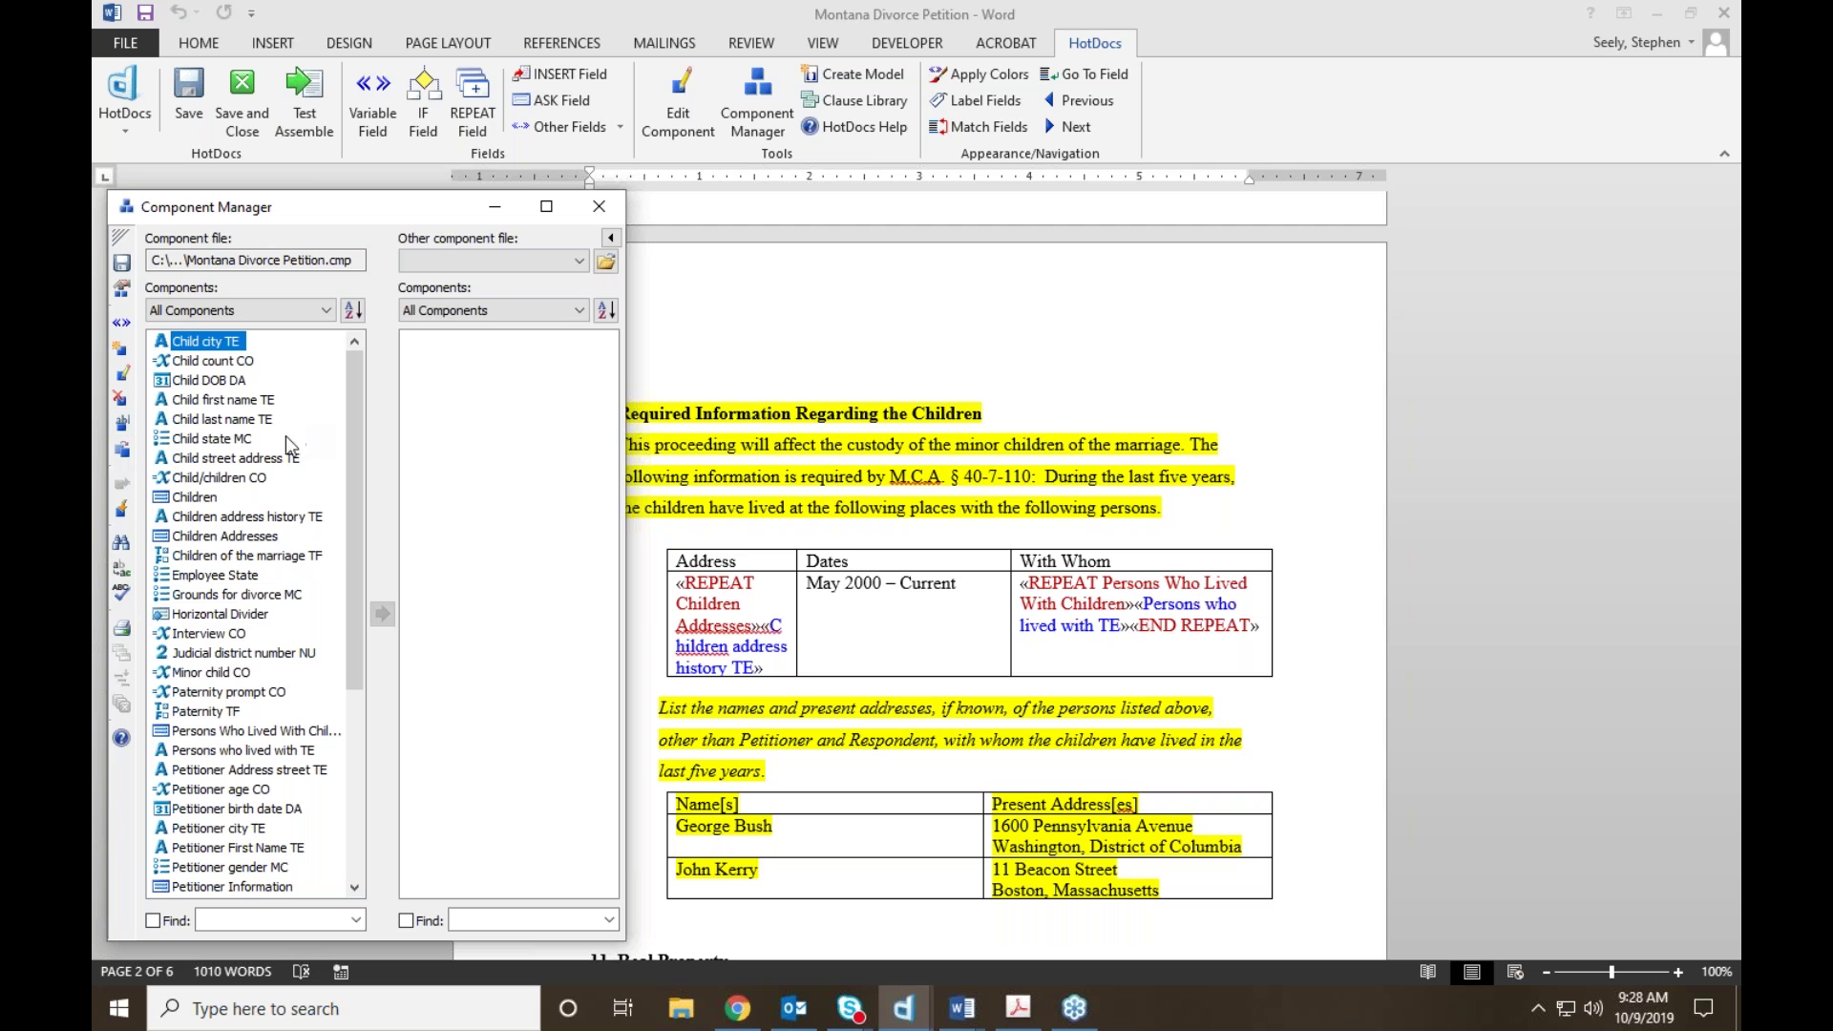
{"action": "left_click", "coordinate": [600, 207]}
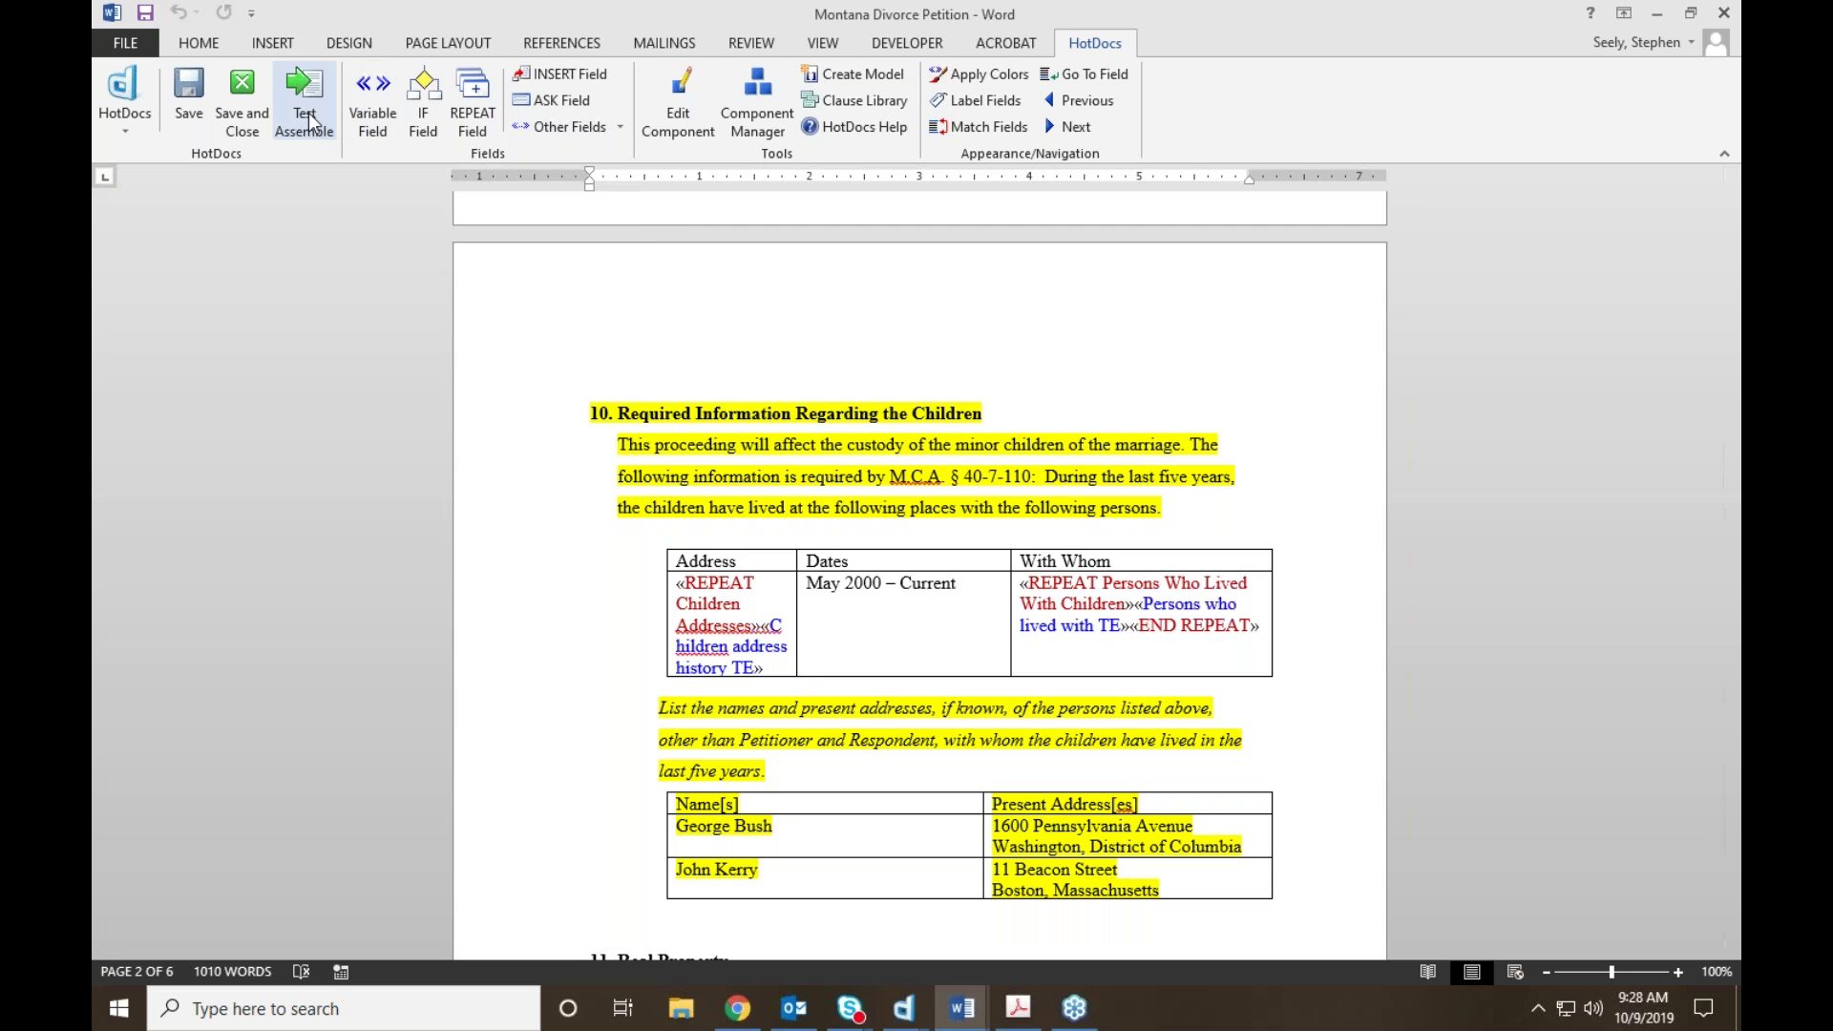
{"action": "scroll", "coordinate": [647, 525], "scroll_direction": "up", "scroll_amount": 7}
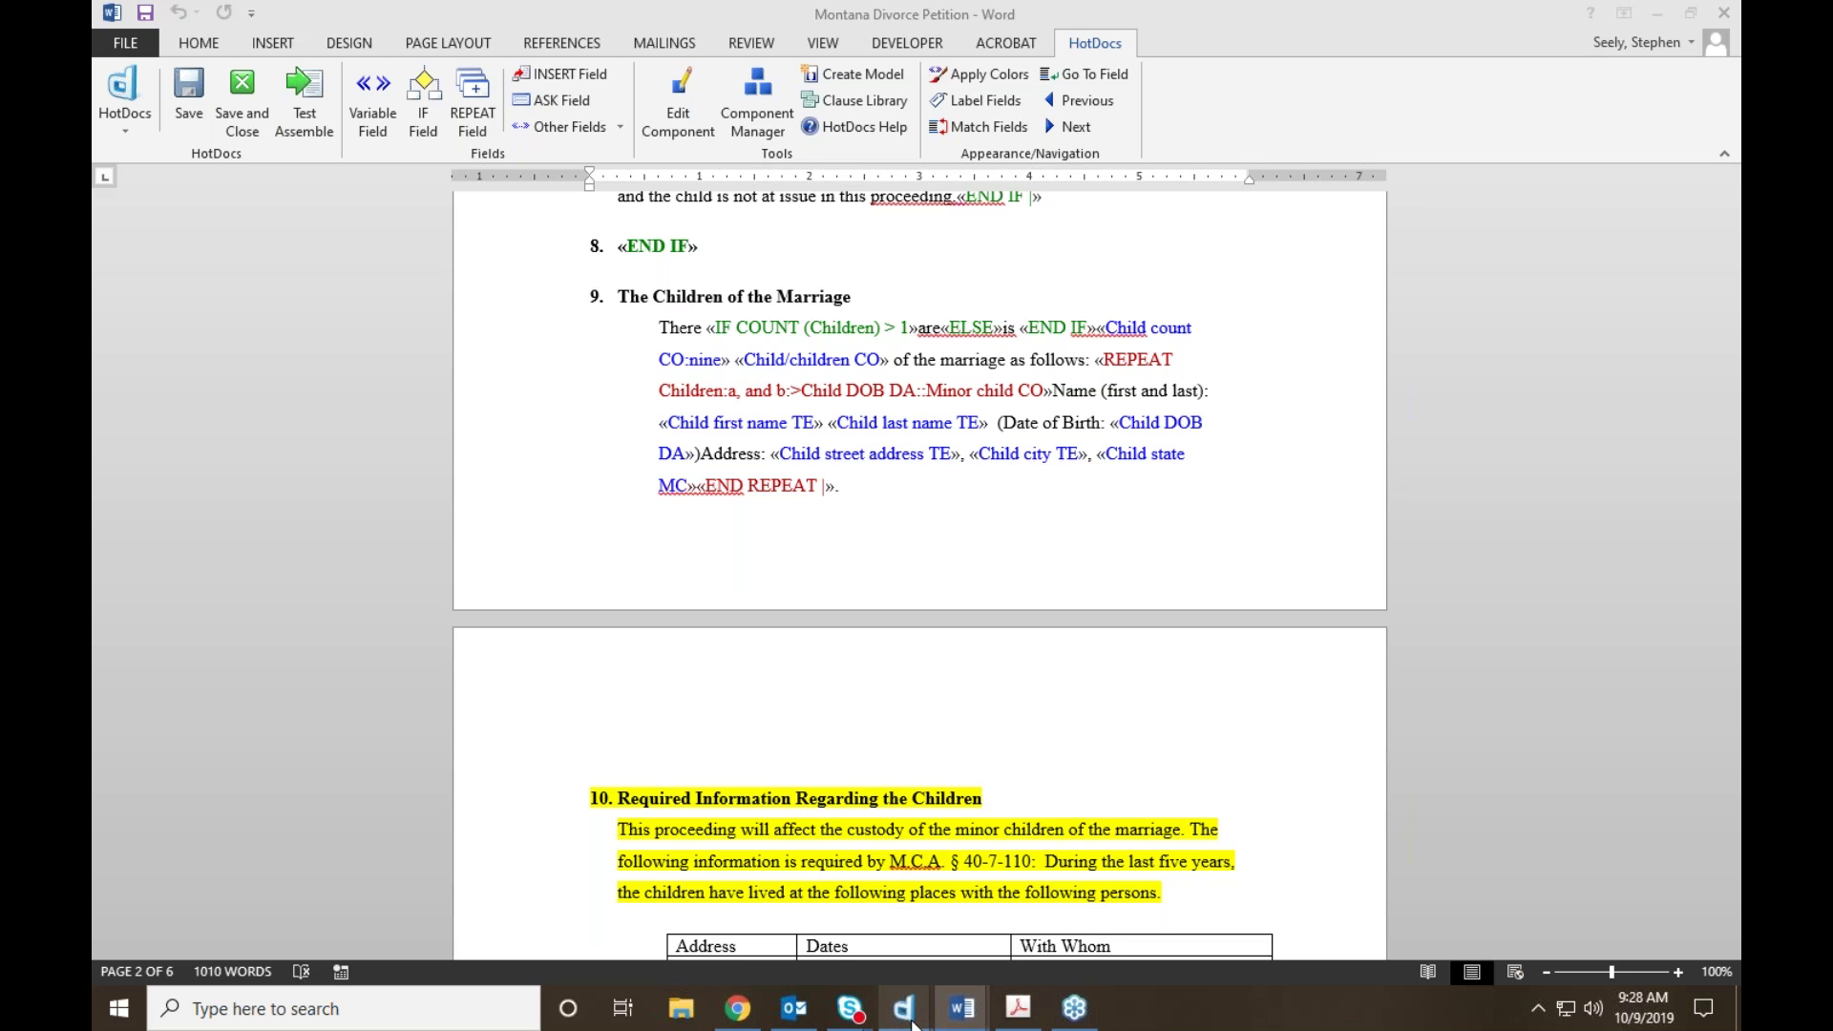
{"action": "mouse_move", "coordinate": [904, 1007]}
{"action": "left_click", "coordinate": [1030, 893]}
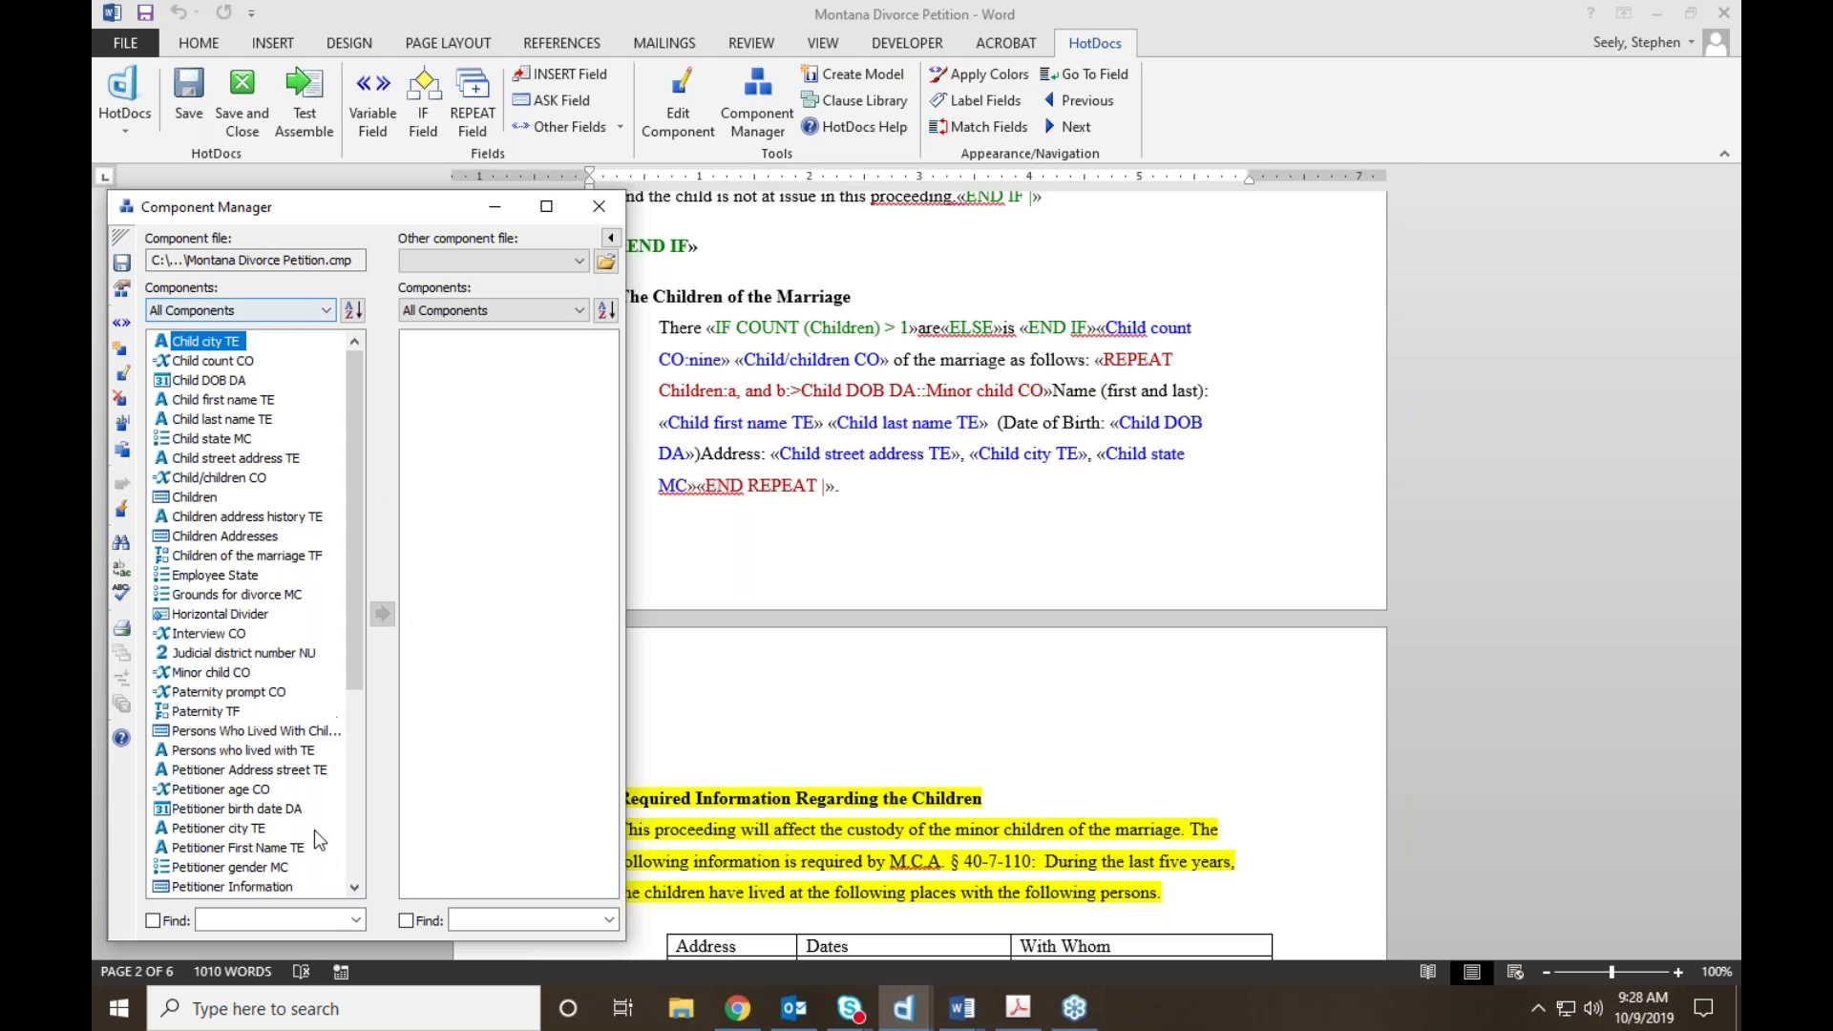
Step: Edit the Interview CO computation from the Interview tab of Component File Properties
{"action": "left_click", "coordinate": [122, 297]}
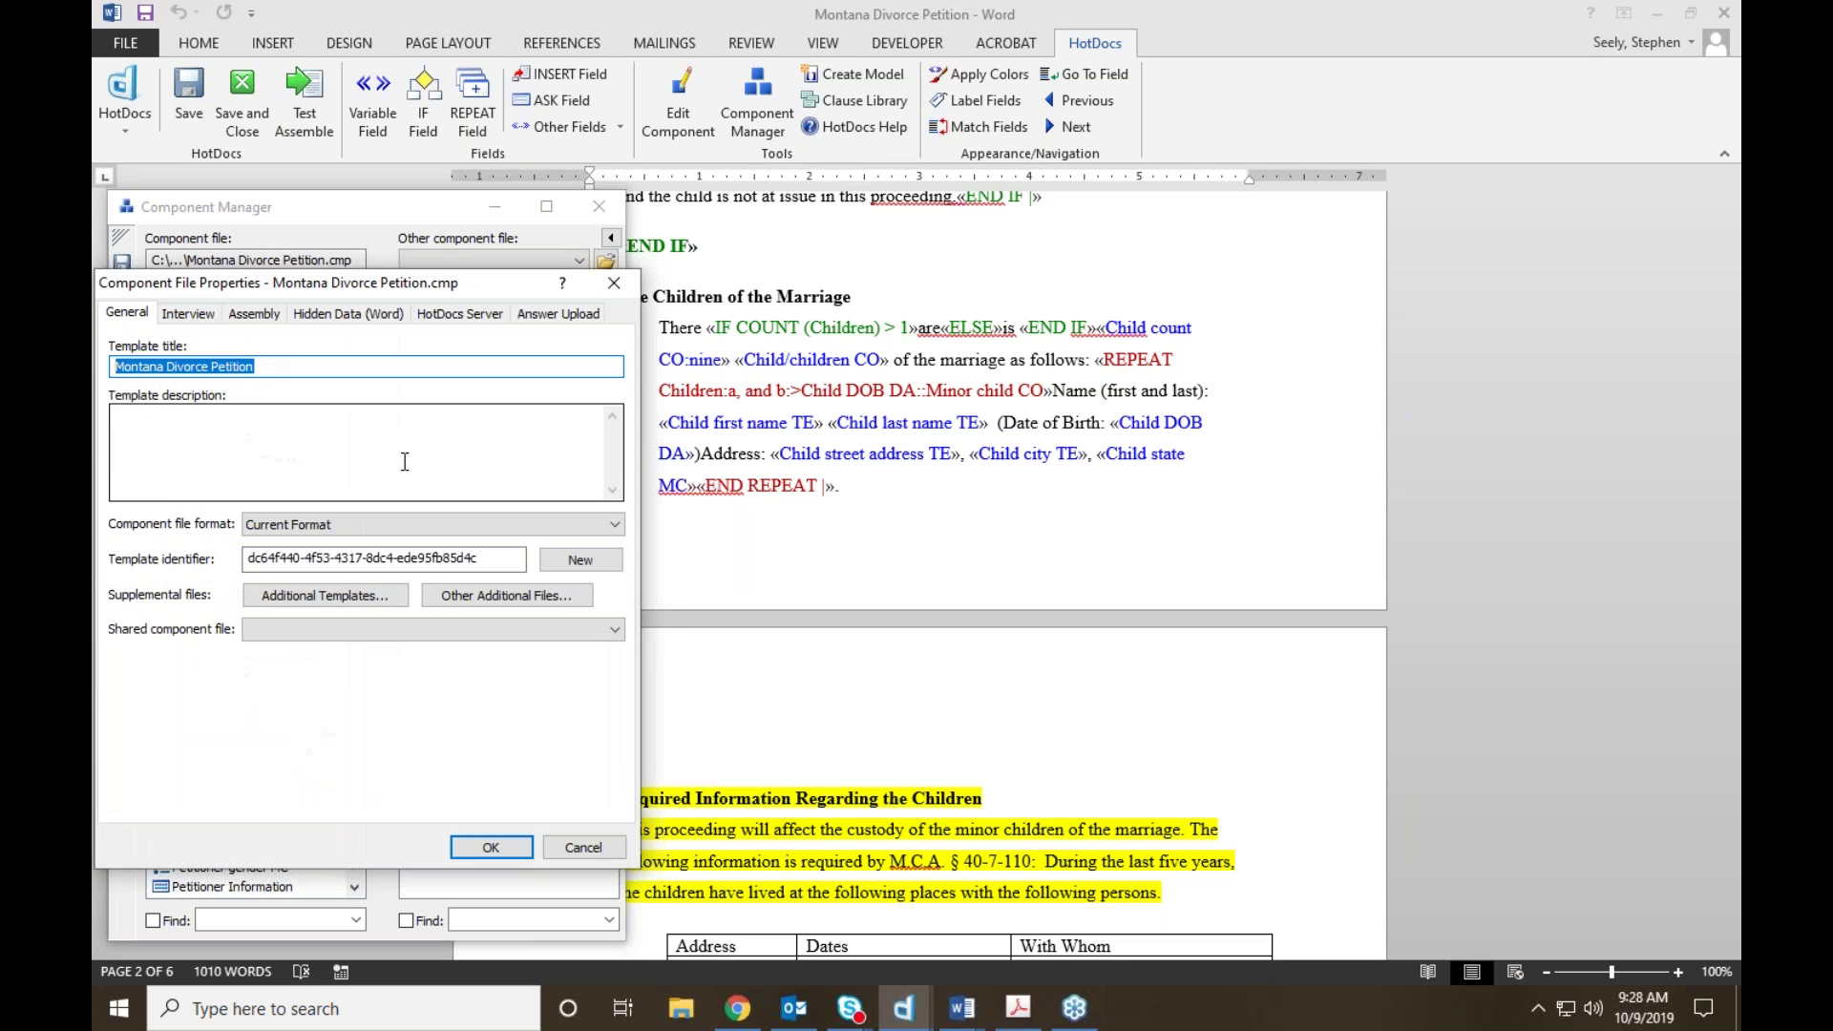
{"action": "left_click", "coordinate": [197, 317]}
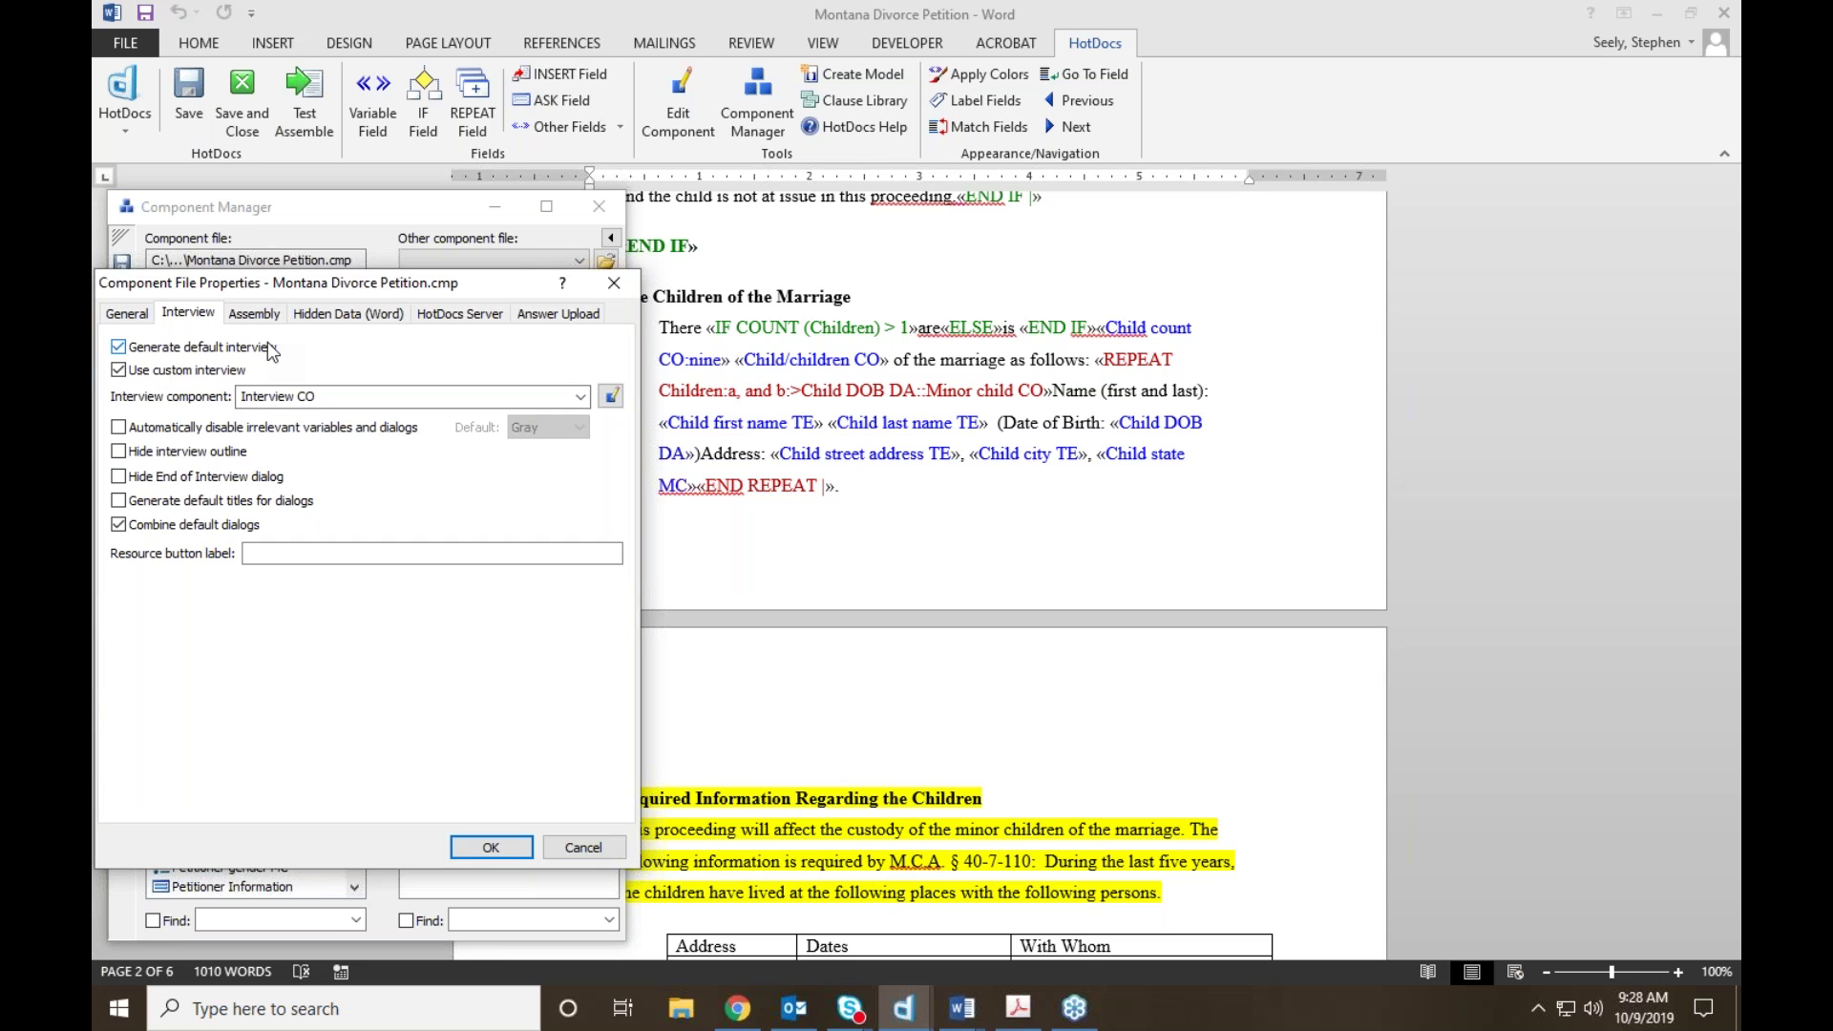
{"action": "left_click", "coordinate": [611, 396]}
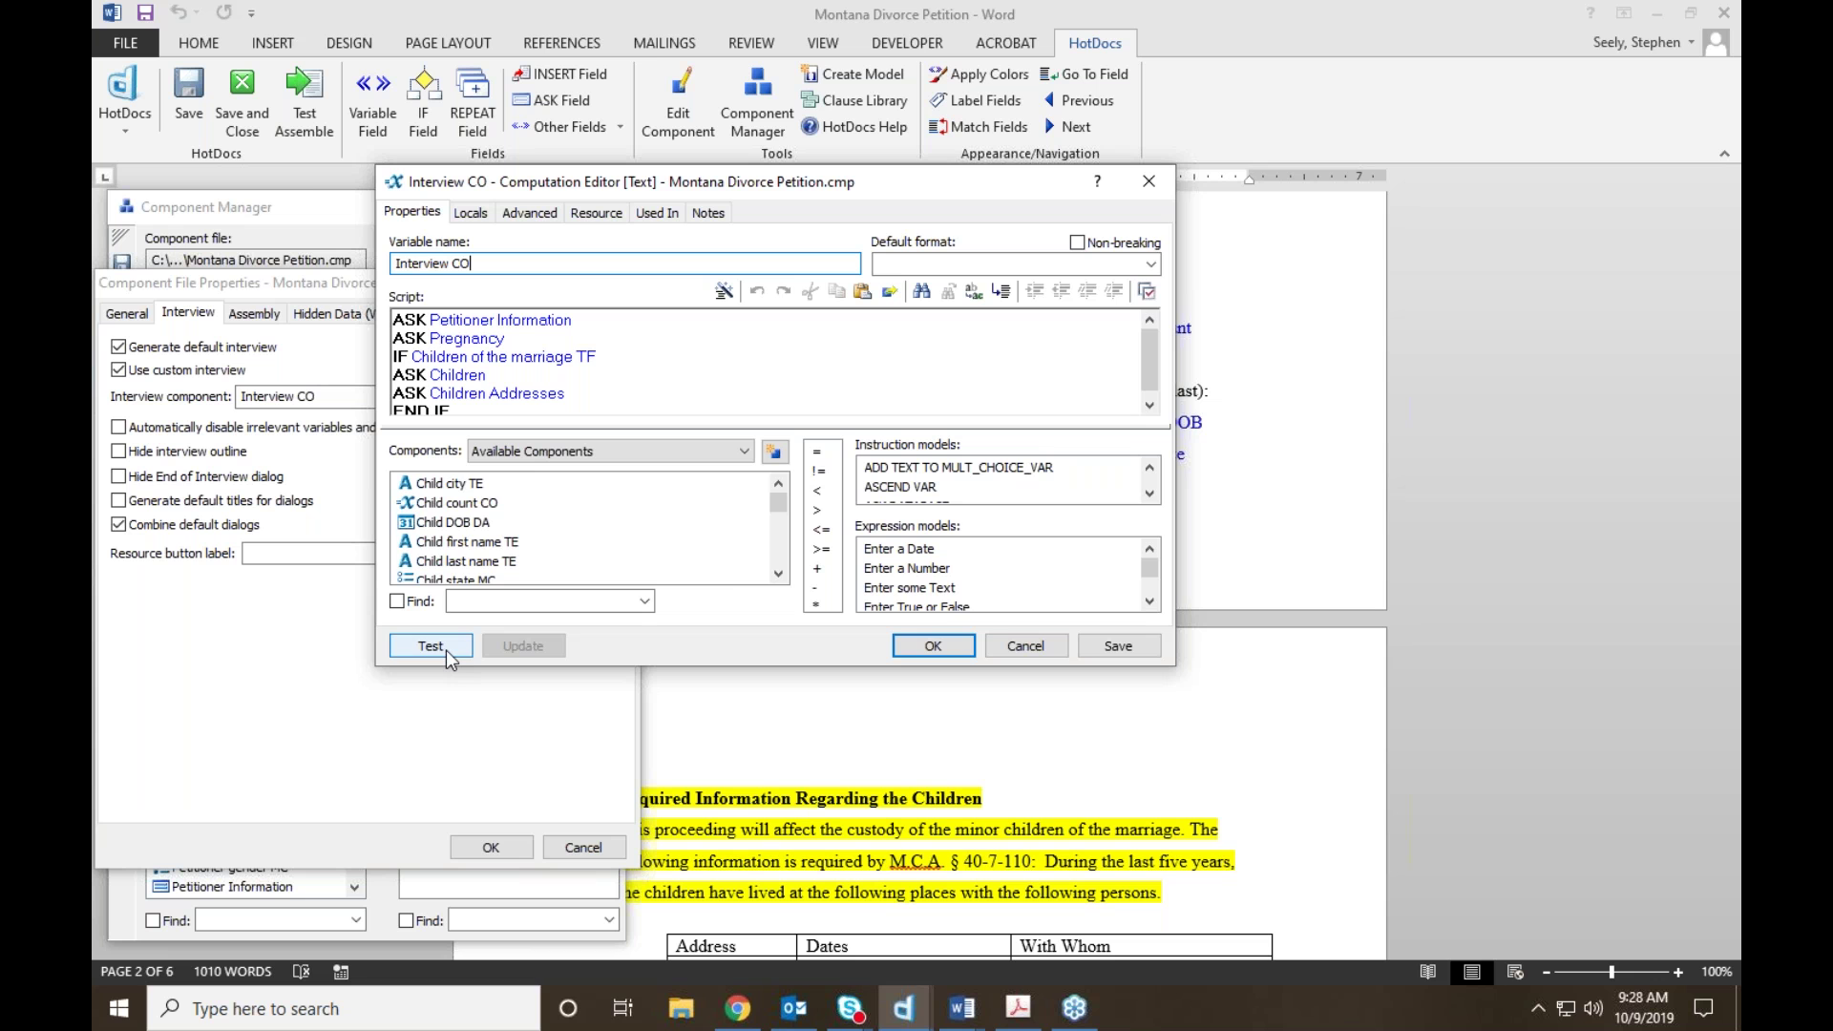
Step: Move and enlarge the Computation Editor to show the full Interview CO script, then run Test
{"action": "left_click_drag", "start_coordinate": [949, 182], "coordinate": [777, 130]}
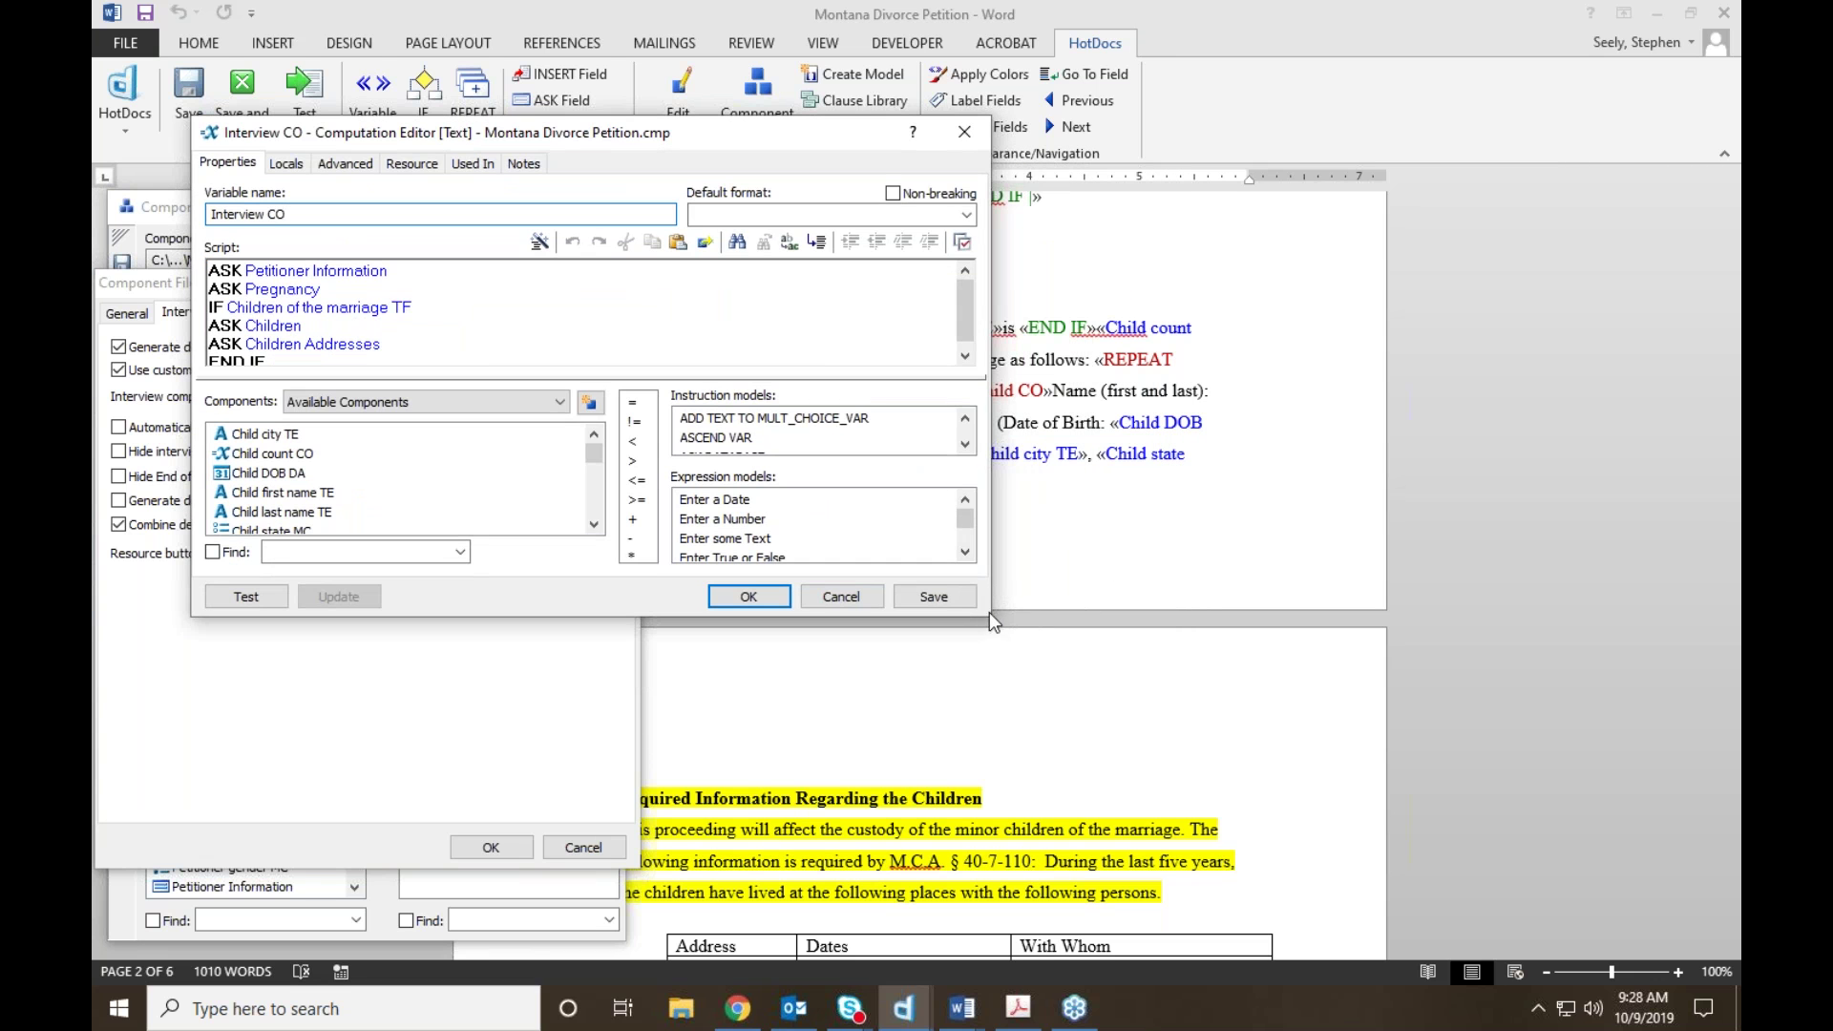
{"action": "left_click_drag", "start_coordinate": [993, 620], "coordinate": [1173, 735]}
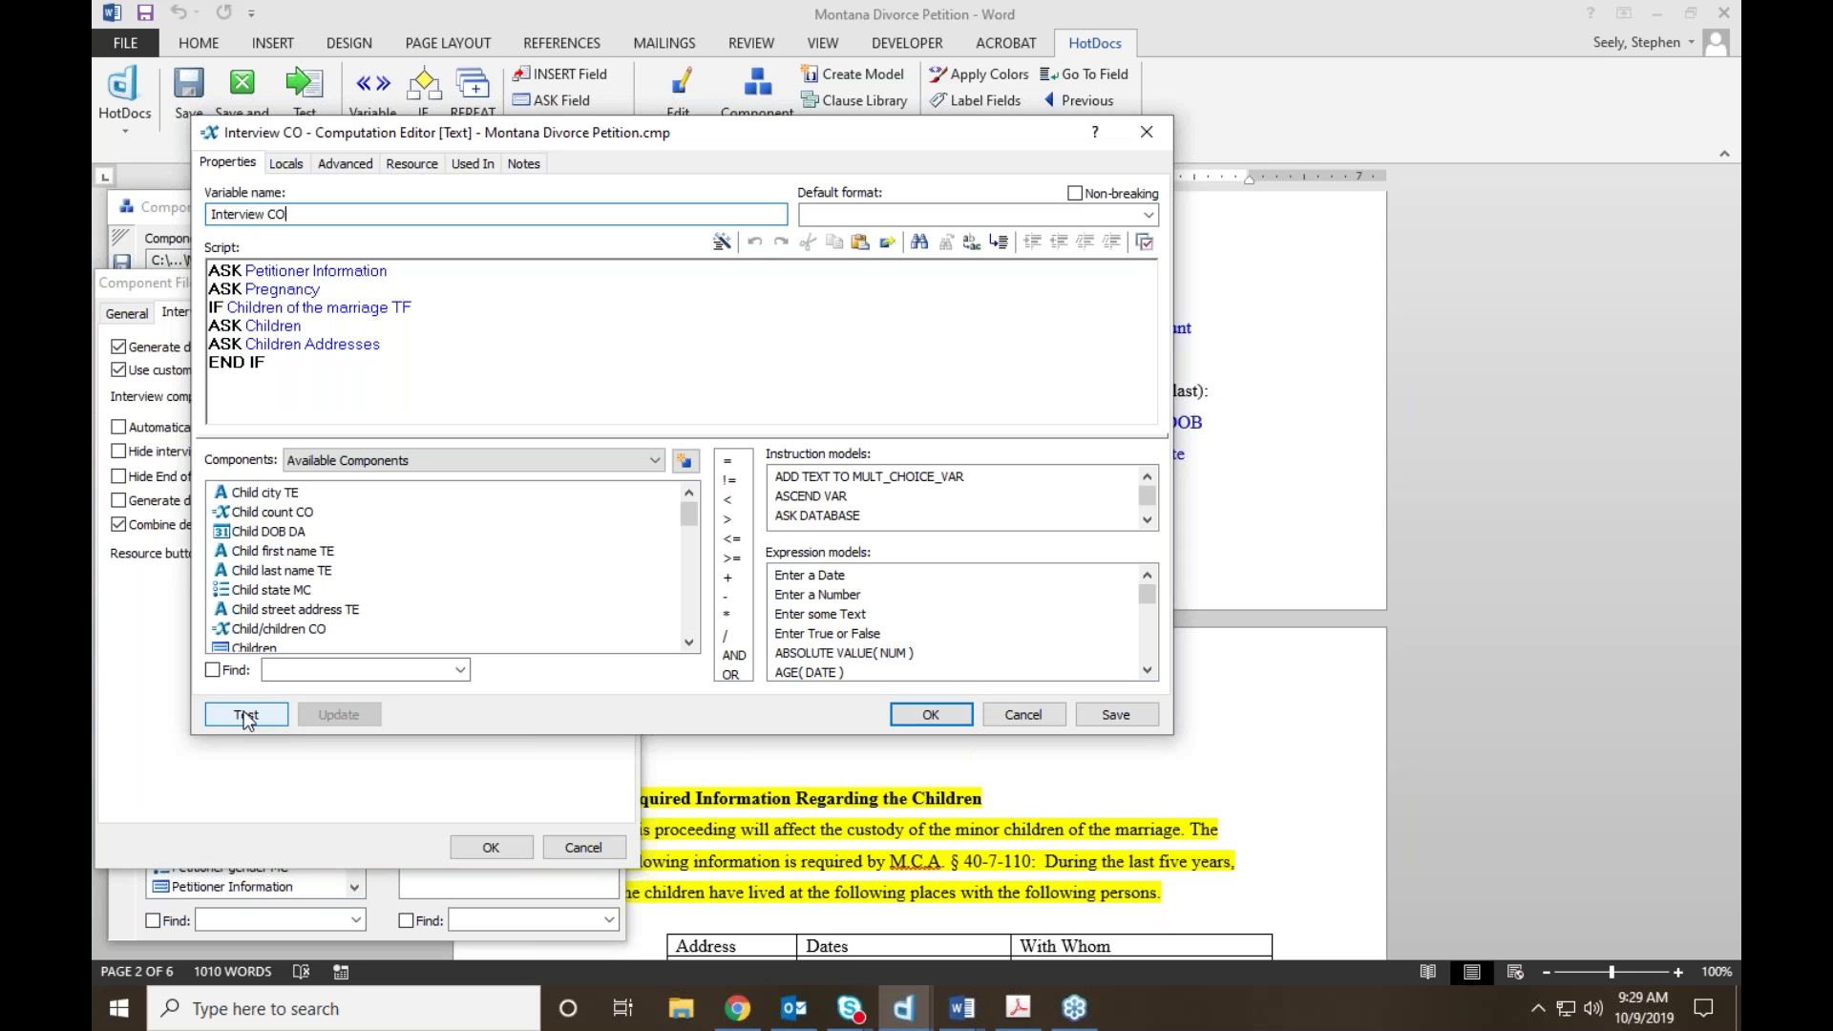
{"action": "left_click", "coordinate": [245, 716]}
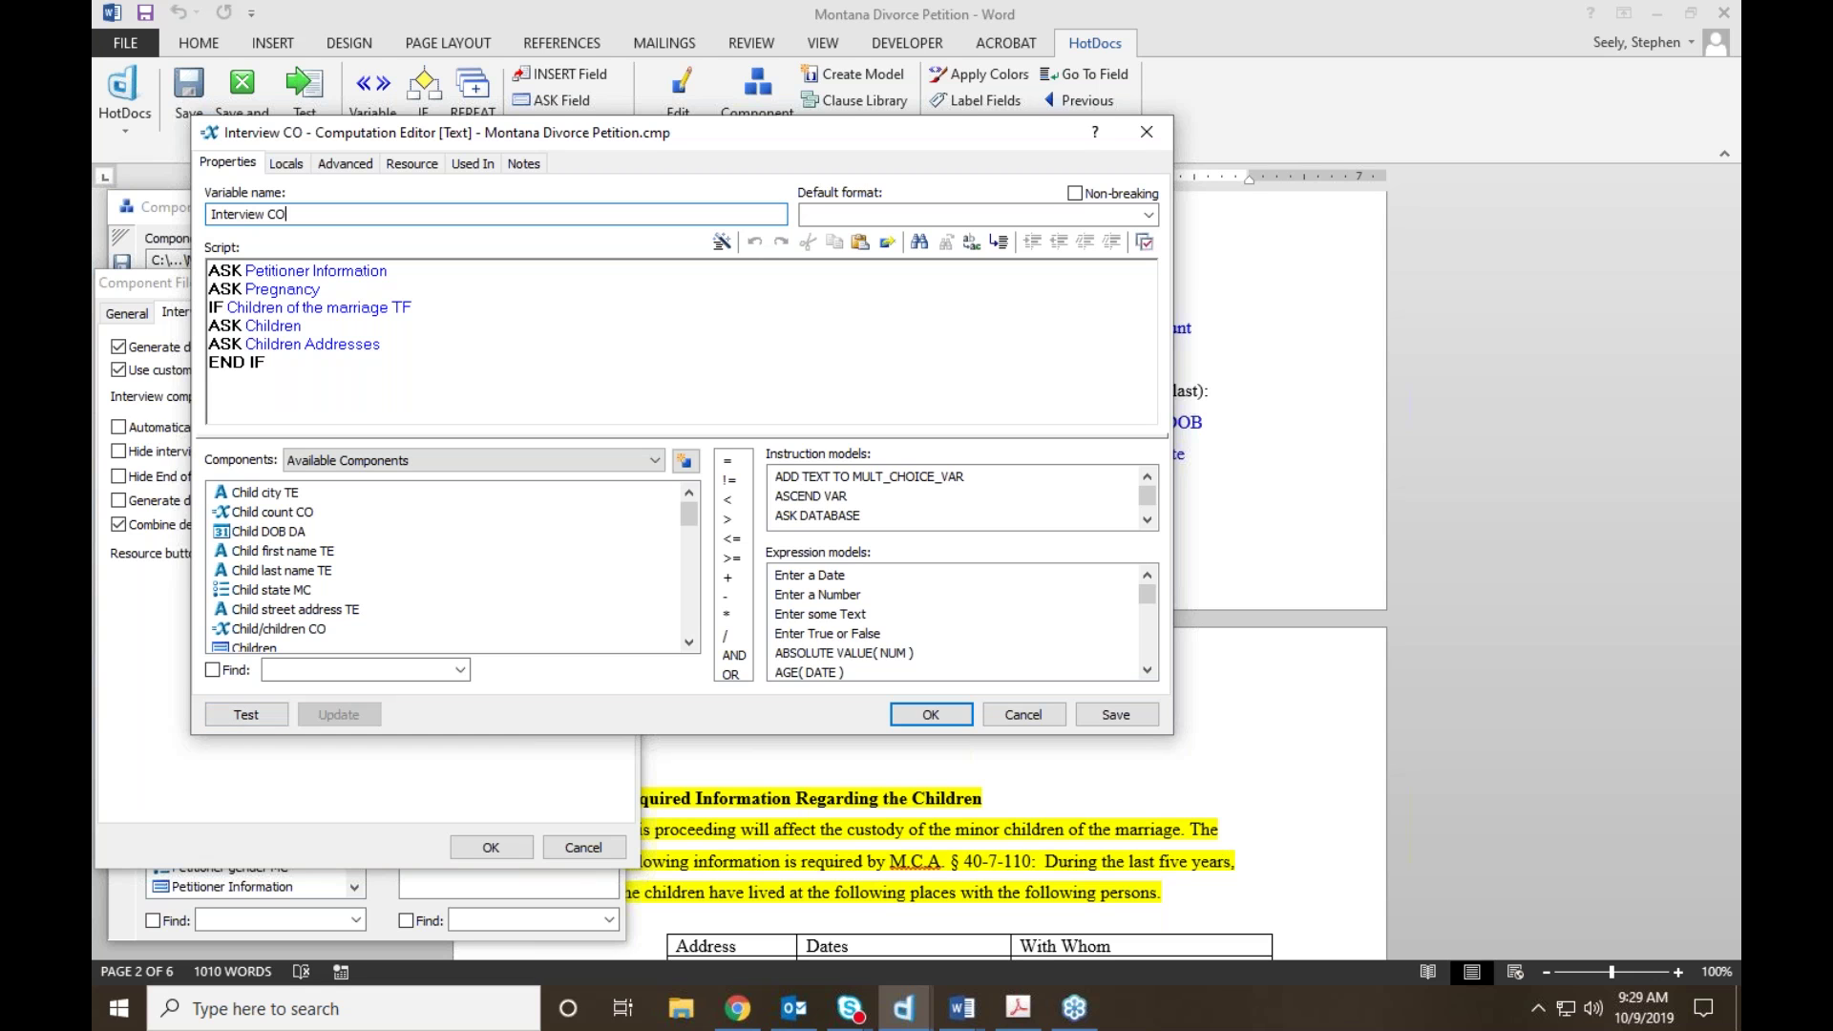